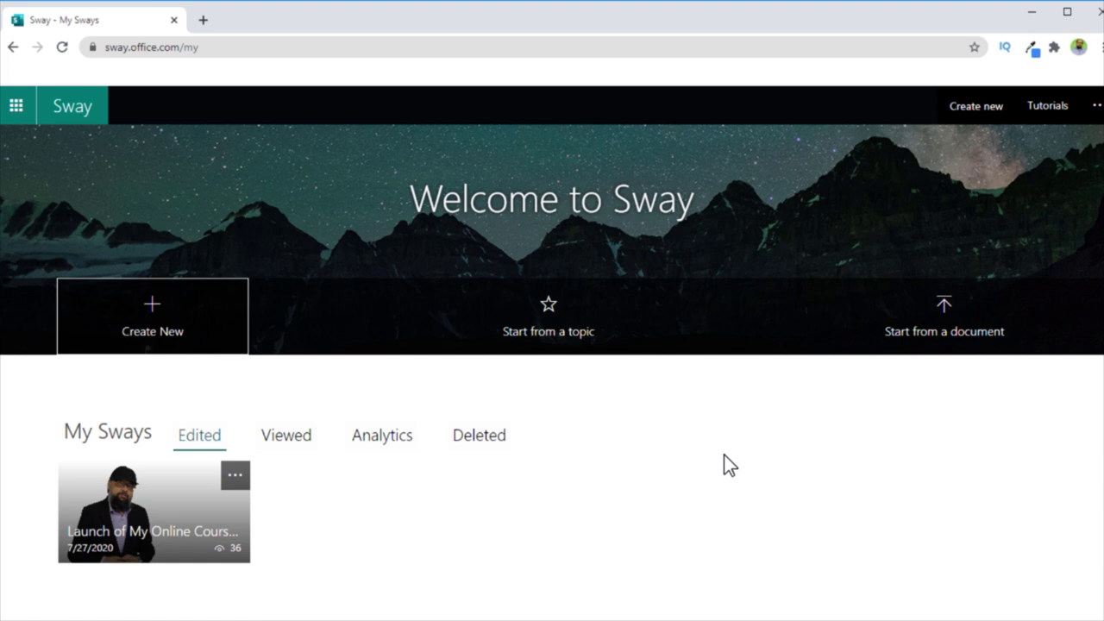
# Step: Start a blank Sway, then return to My Sways and delete the empty untitled card
pyautogui.click(148, 342)
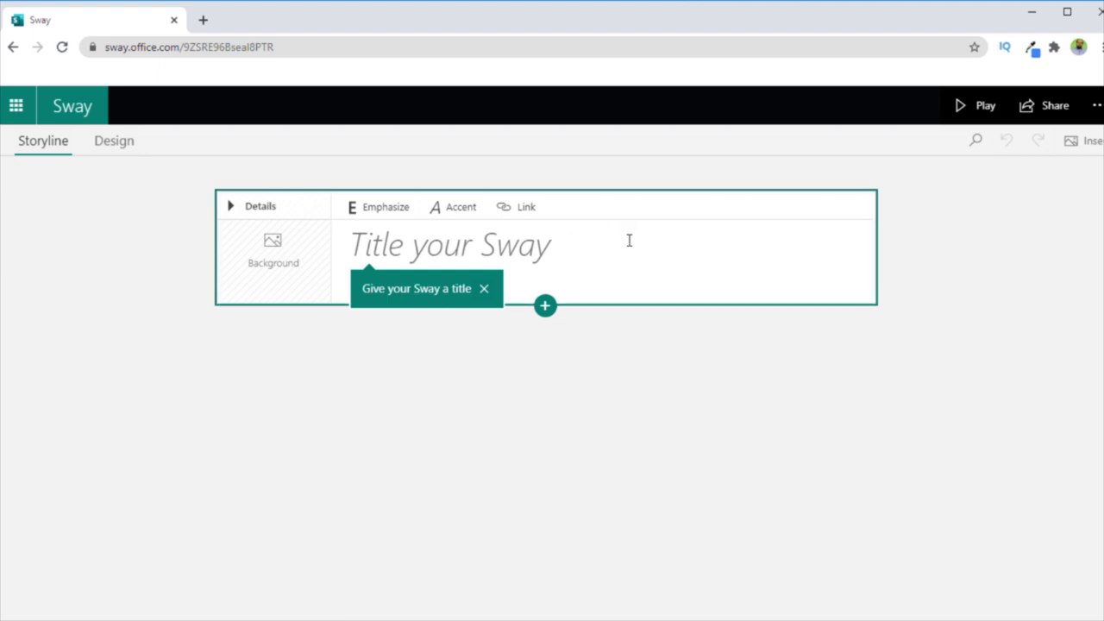
pyautogui.click(74, 112)
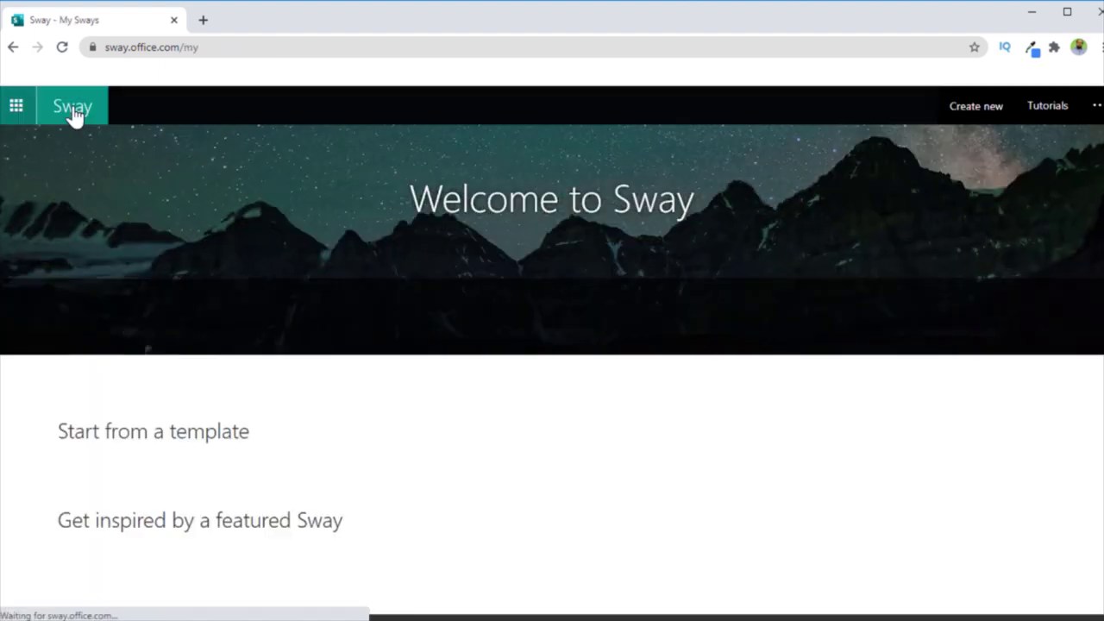
pyautogui.click(216, 510)
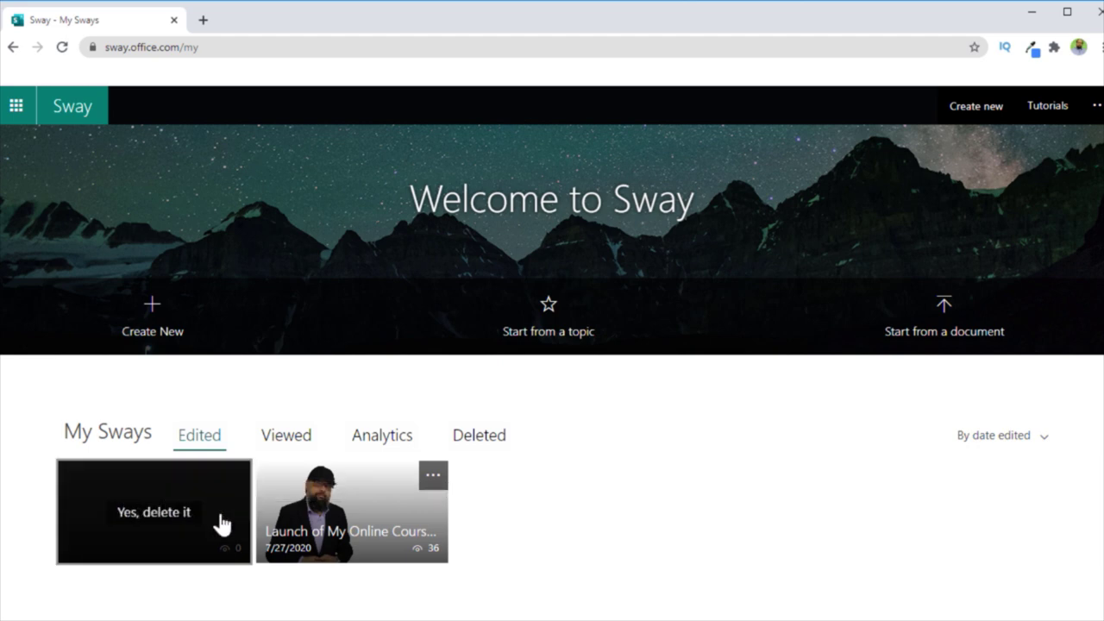
pyautogui.click(154, 516)
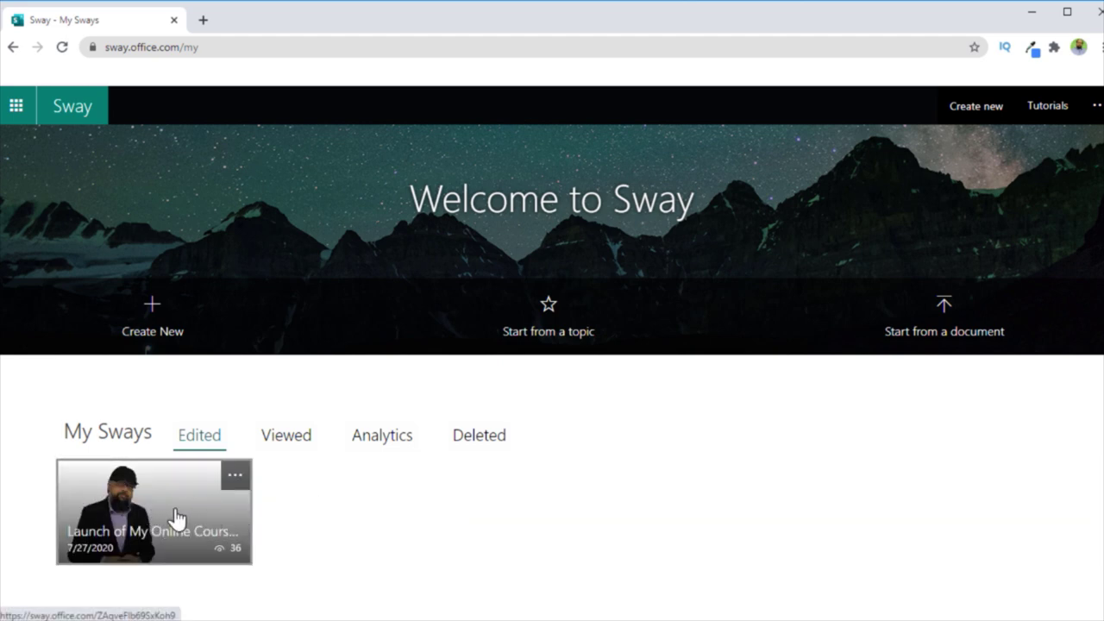
pyautogui.scroll(-2, 198, 324)
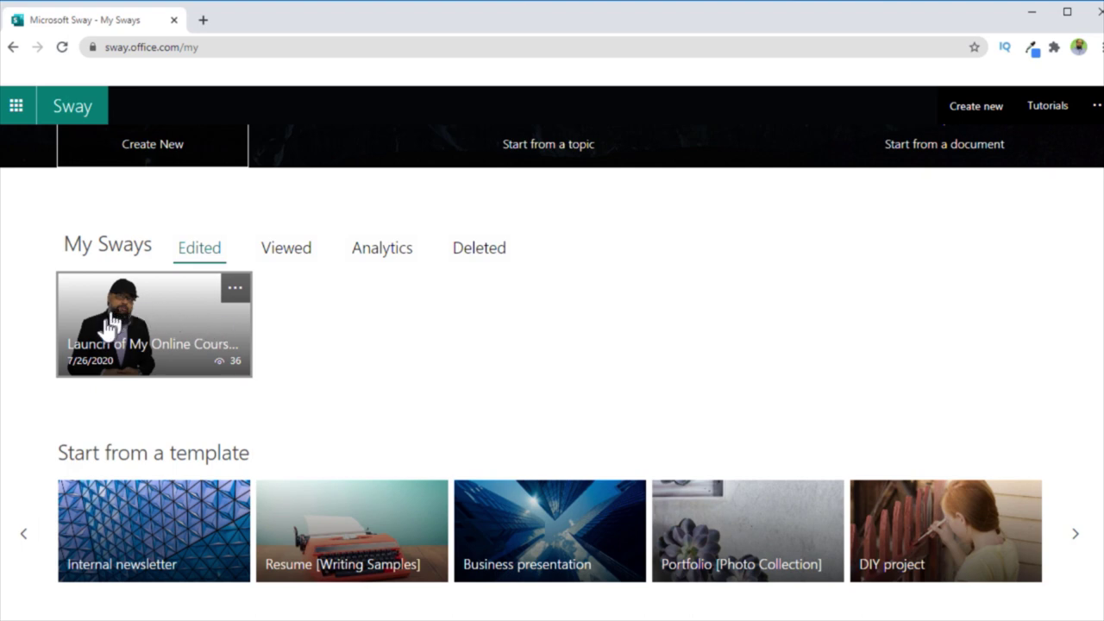
# Step: Open Launch of My Online Courses and scroll through its styled Design preview
pyautogui.click(172, 345)
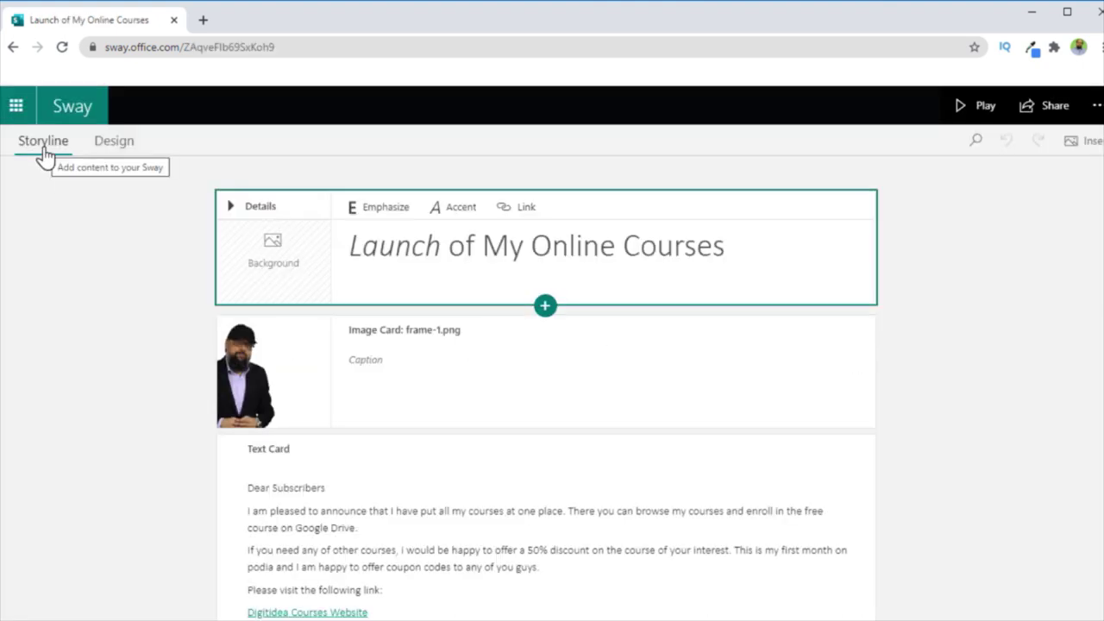
pyautogui.scroll(-10, 546, 388)
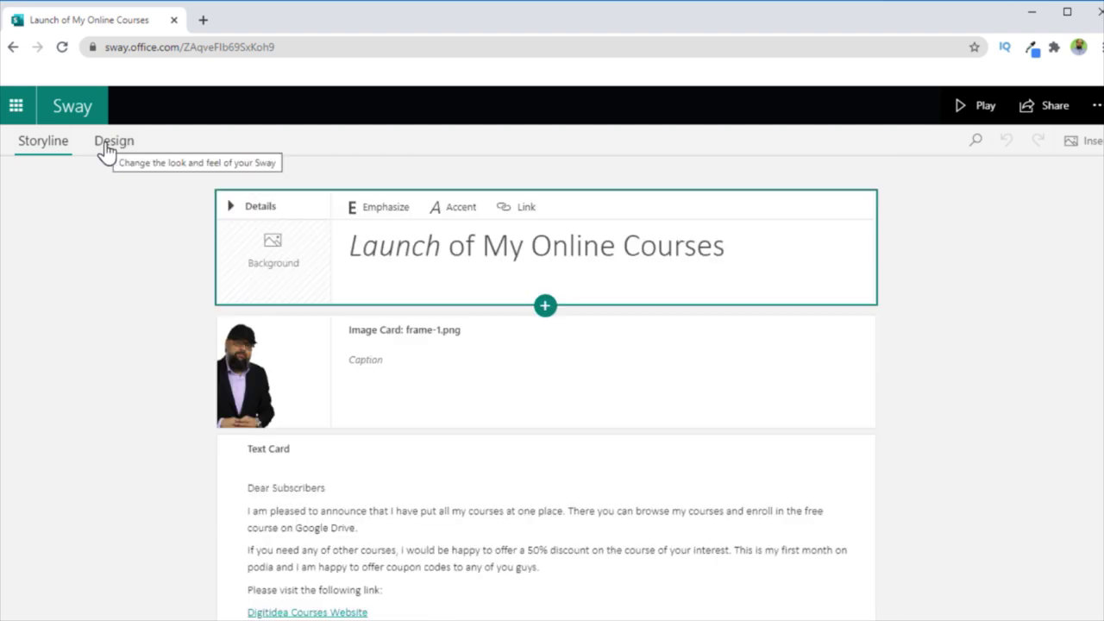
pyautogui.click(107, 143)
pyautogui.scroll(-5, 1099, 353)
pyautogui.scroll(-5, 1099, 354)
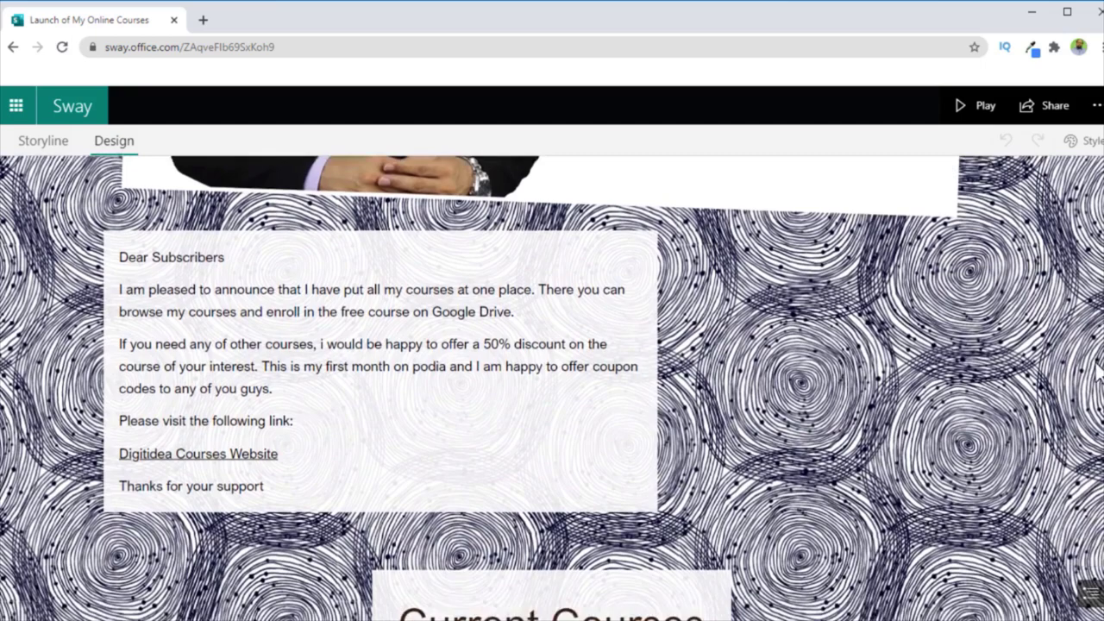
pyautogui.scroll(-3, 1093, 474)
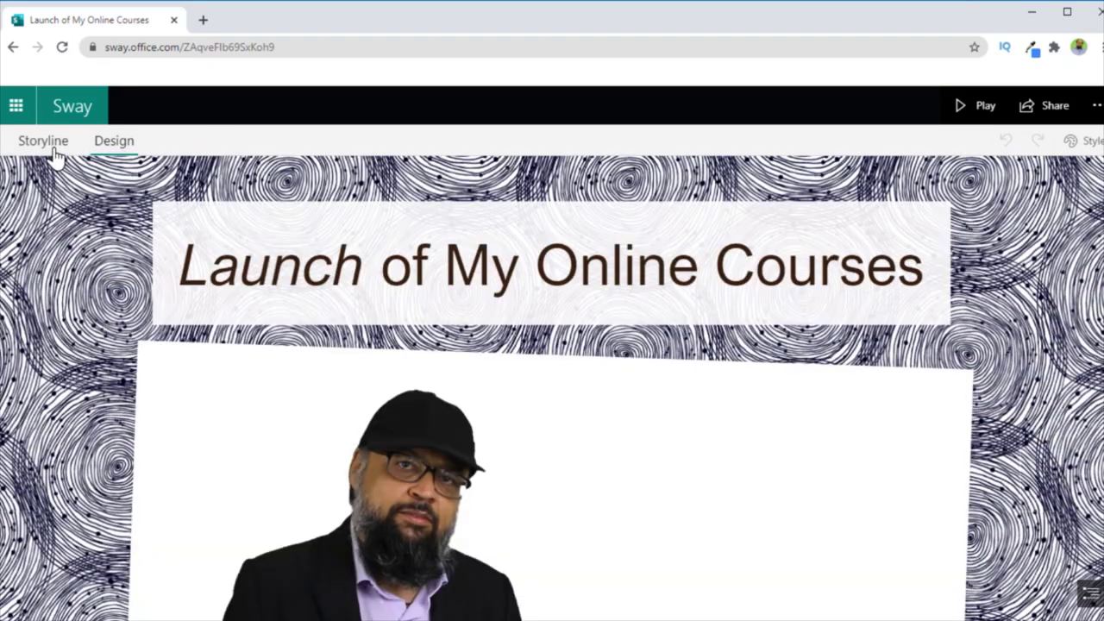
# Step: Back in Storyline, scroll through the image, announcement text and two course sections
pyautogui.click(48, 145)
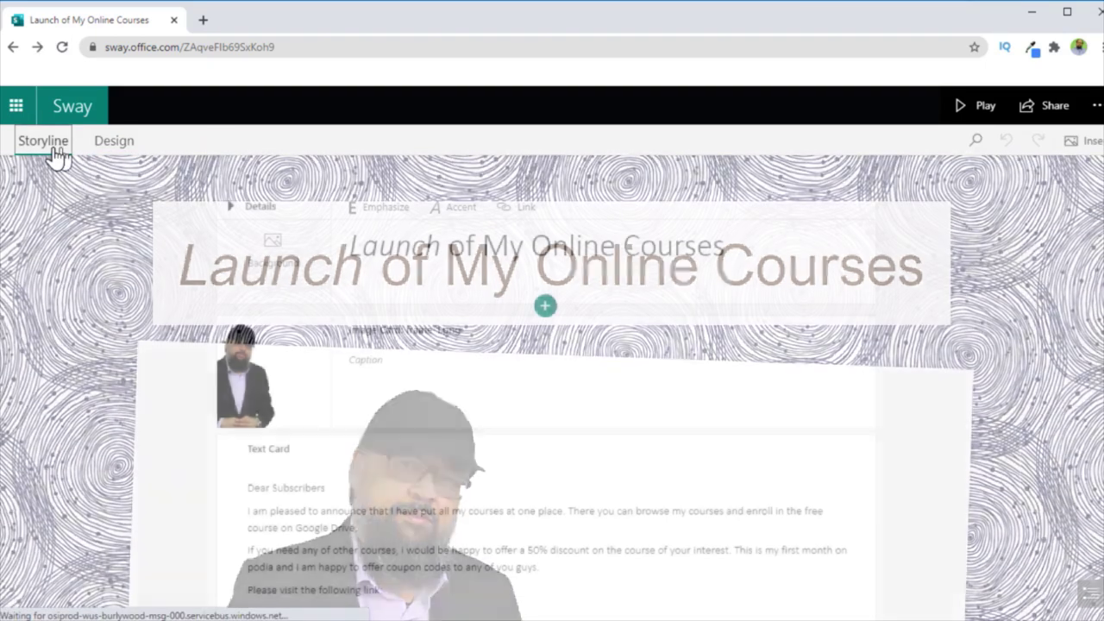
pyautogui.scroll(-1, 546, 388)
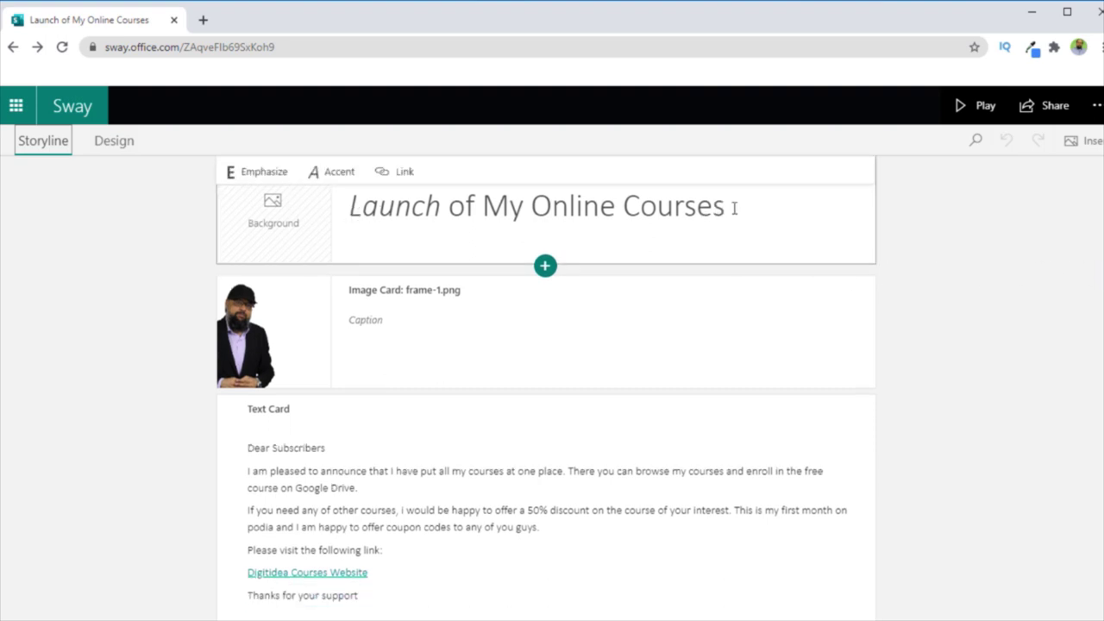
pyautogui.scroll(-4, 734, 208)
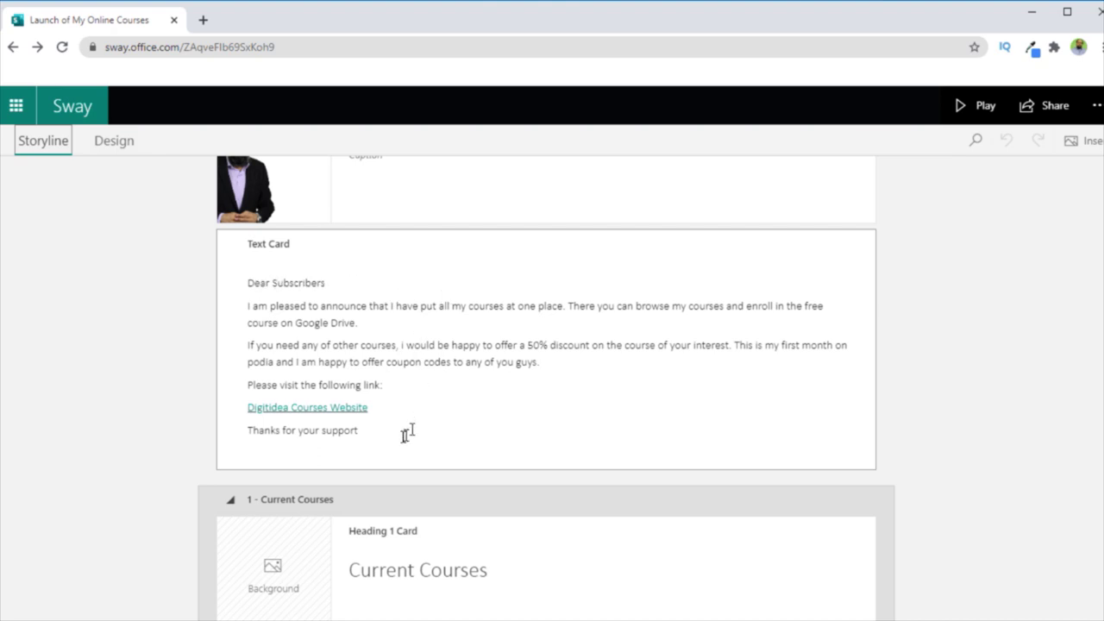
pyautogui.scroll(-2, 278, 331)
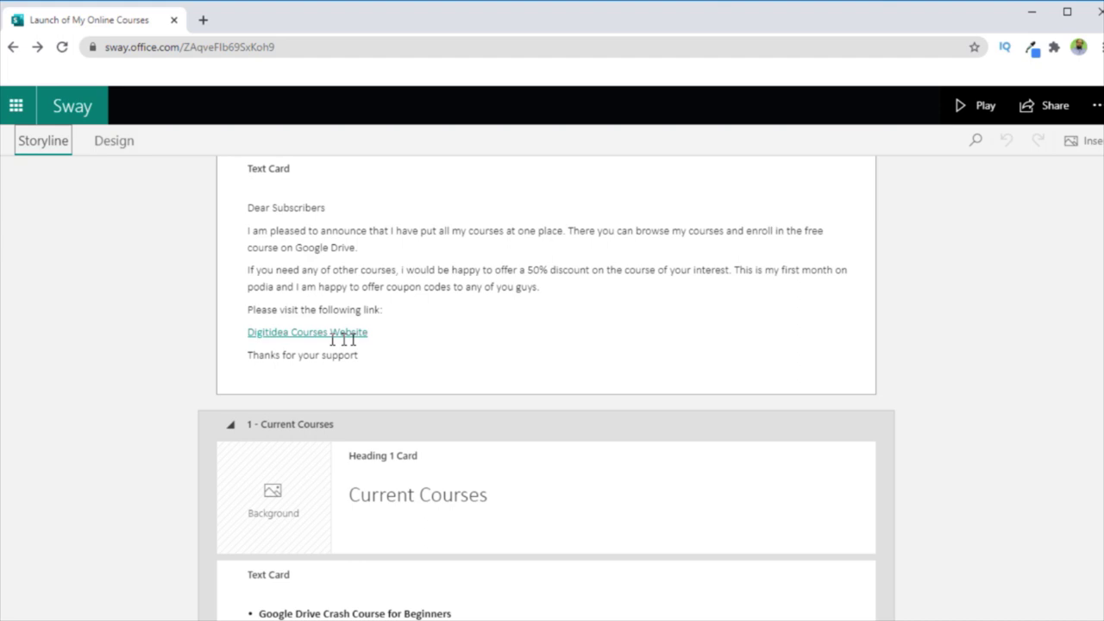
pyautogui.scroll(-8, 259, 276)
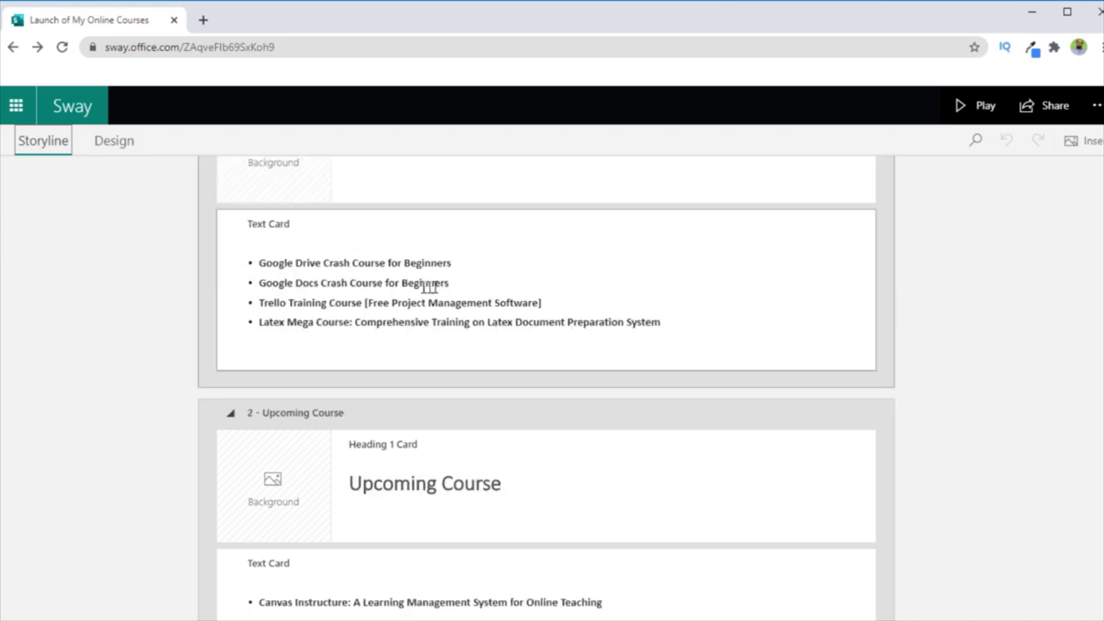
pyautogui.scroll(-3, 621, 281)
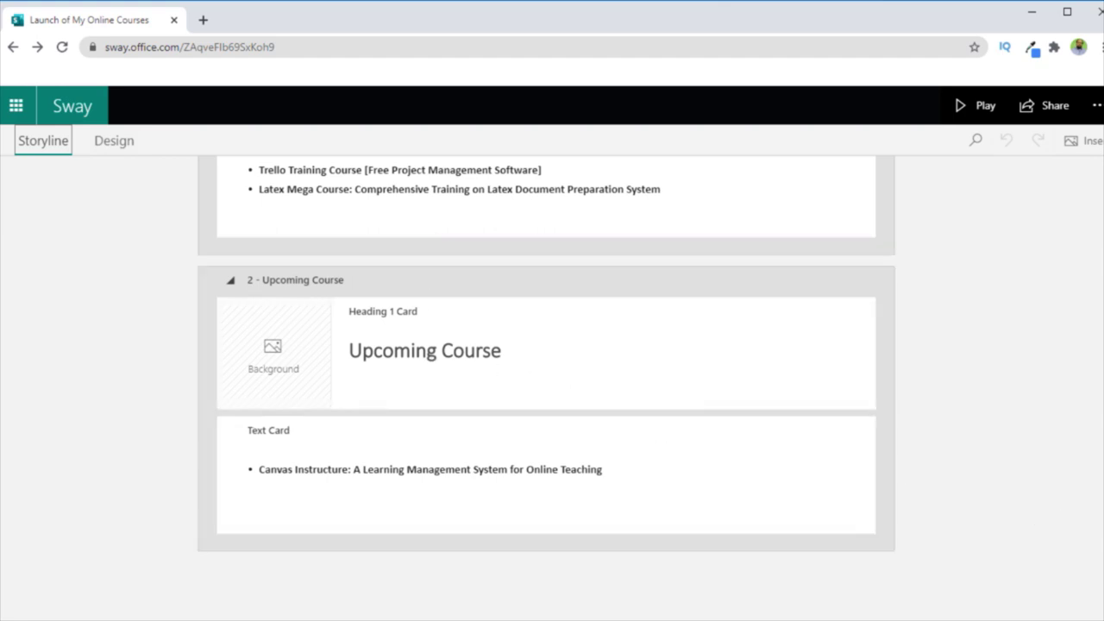
pyautogui.scroll(10, 545, 388)
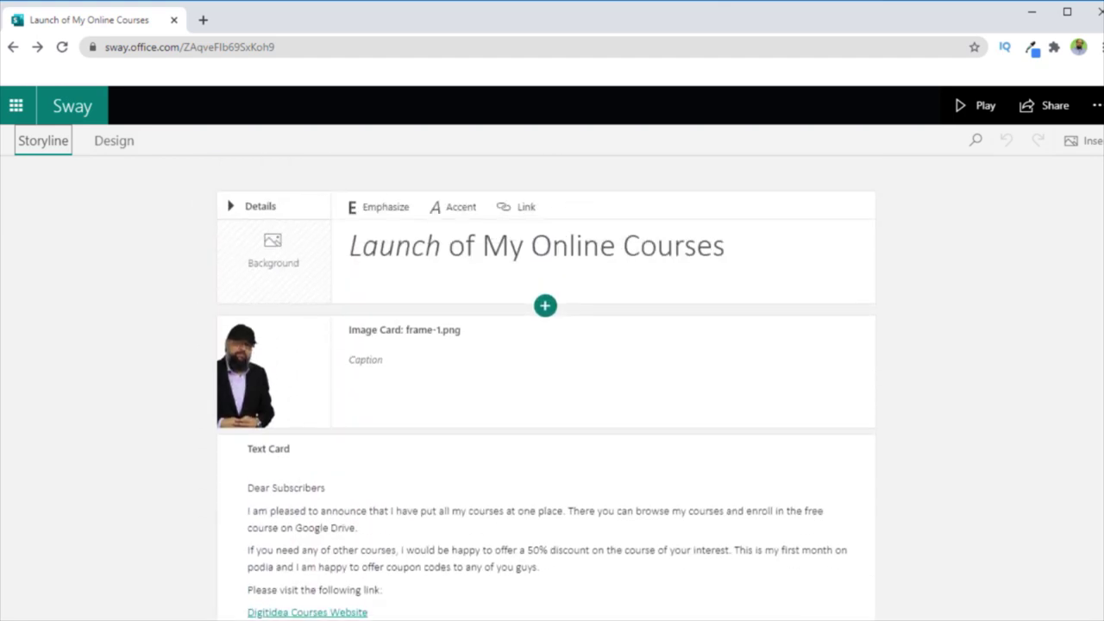
# Step: Scroll through the Launch Sway's Design preview, then return to its Storyline cards
pyautogui.click(105, 145)
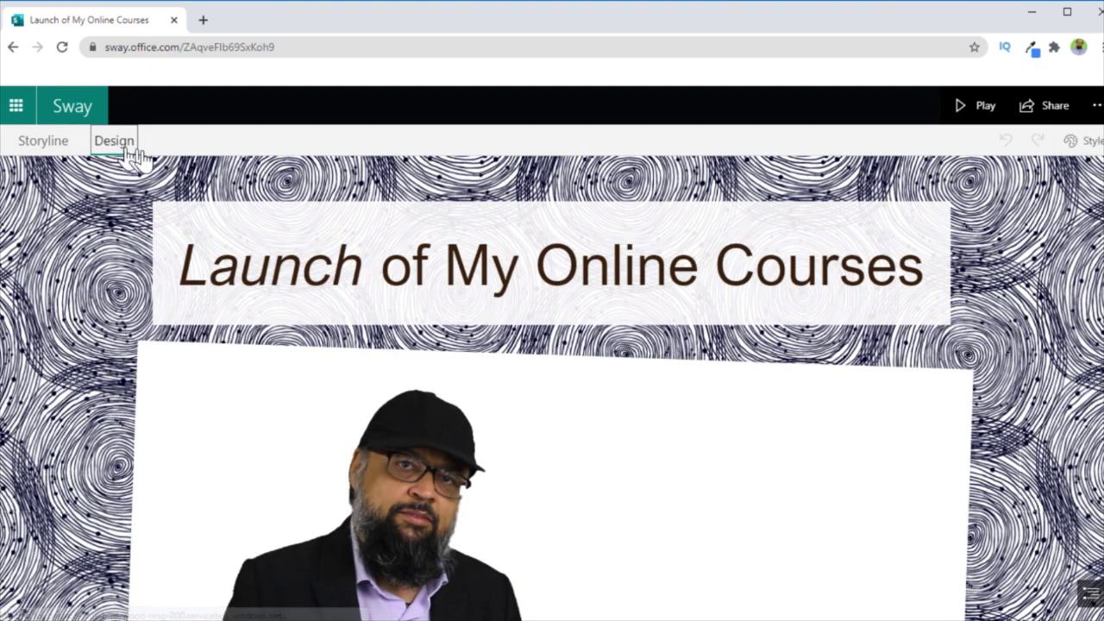
pyautogui.scroll(-5, 472, 425)
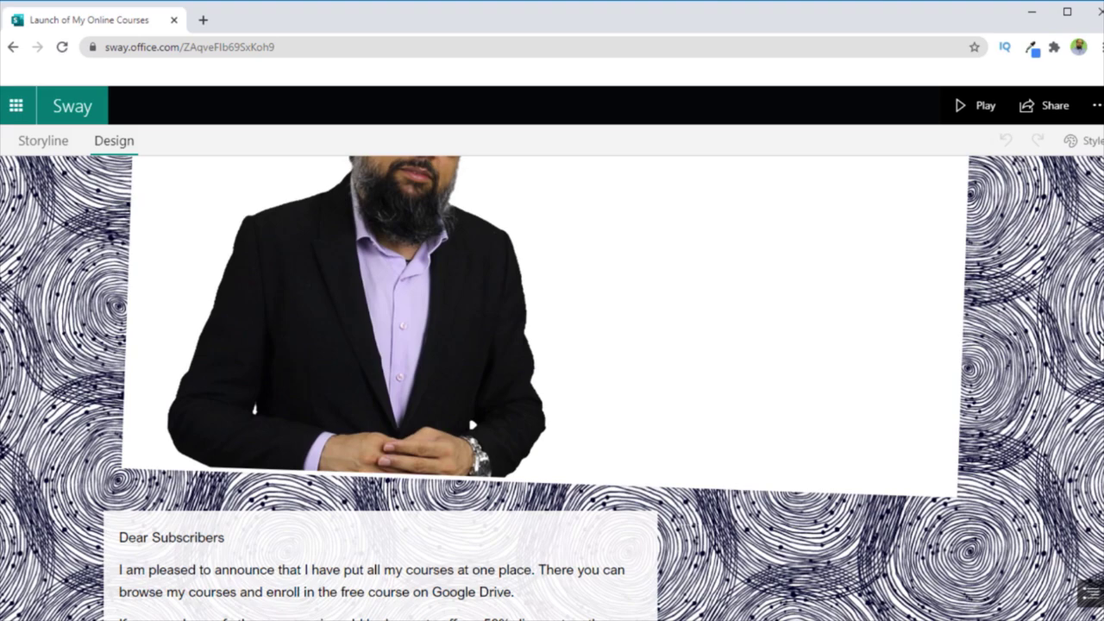
pyautogui.scroll(5, 472, 425)
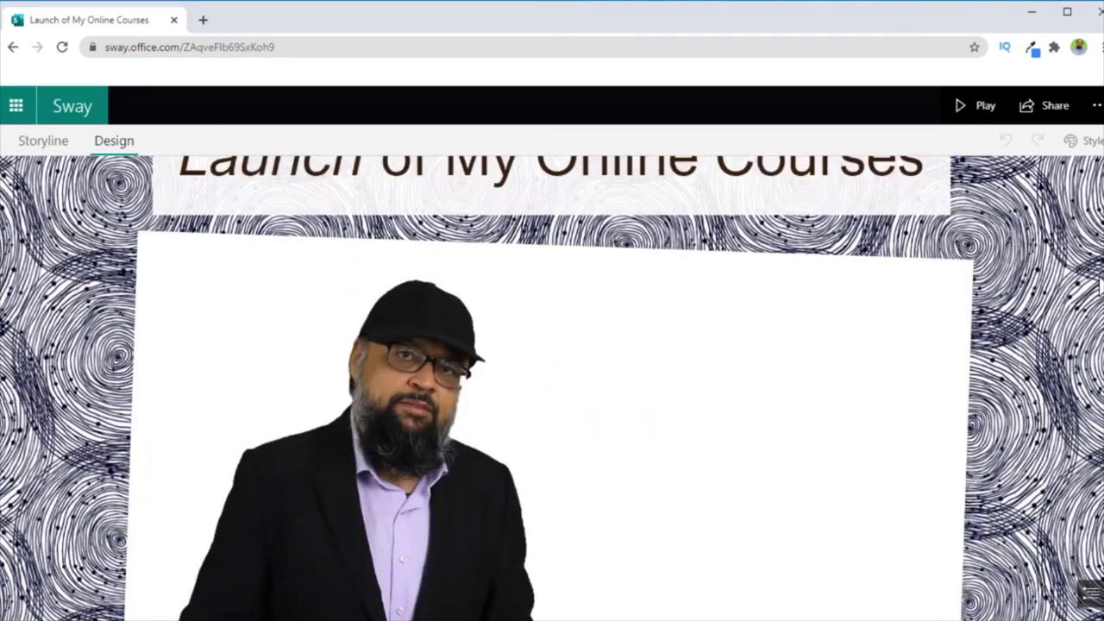
pyautogui.scroll(1, 1100, 285)
pyautogui.scroll(-1, 1100, 250)
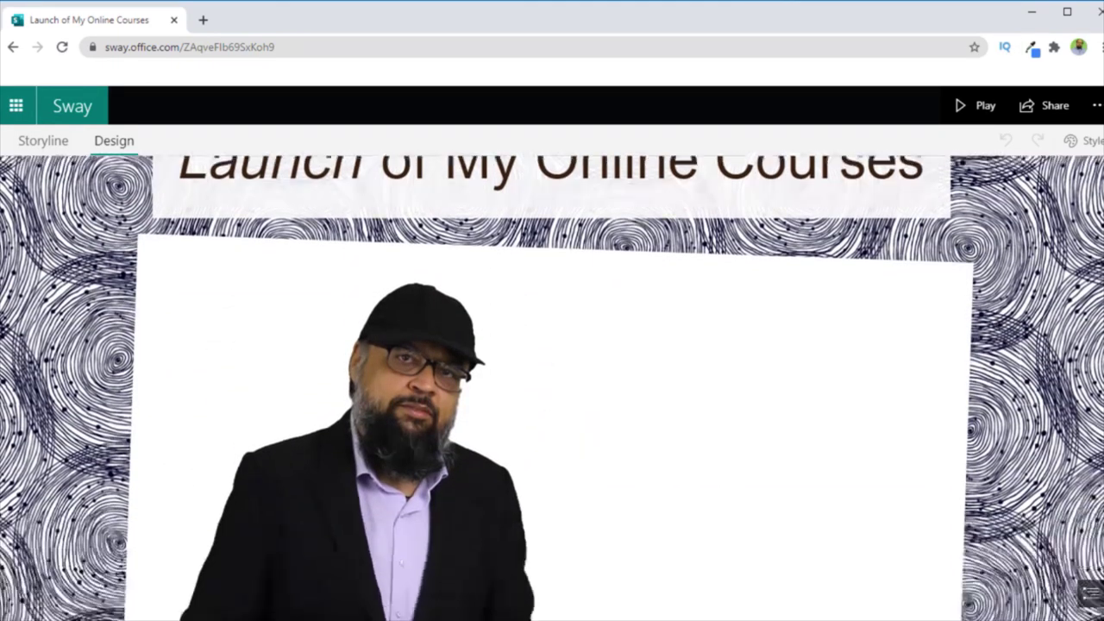
pyautogui.scroll(-3, 407, 308)
pyautogui.scroll(2, 407, 309)
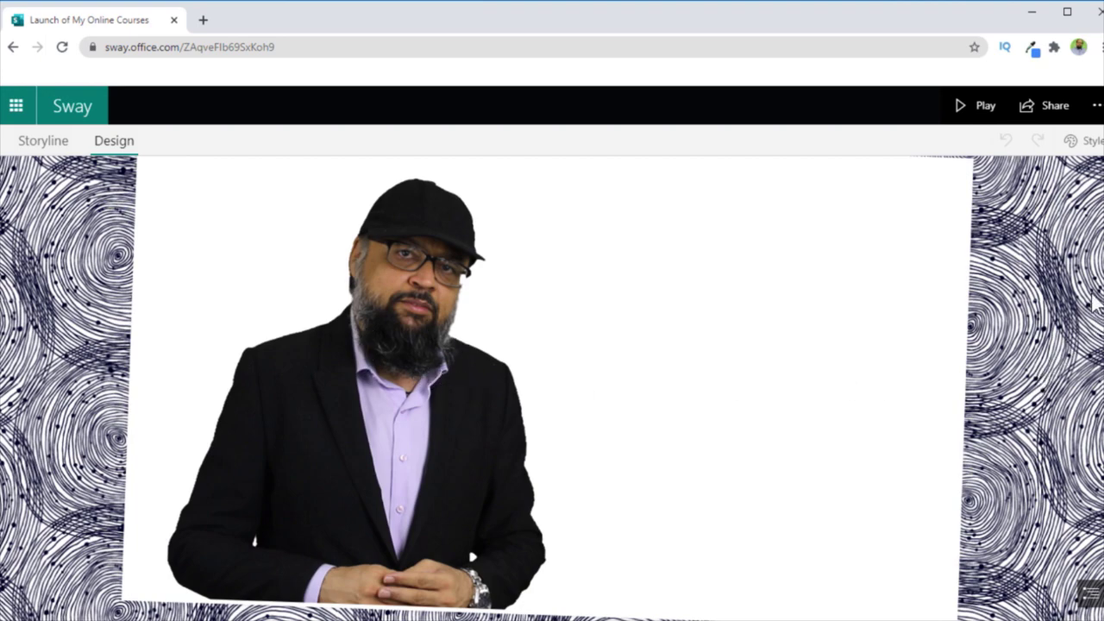
pyautogui.scroll(2, 1095, 302)
pyautogui.scroll(-1, 1095, 302)
pyautogui.scroll(-4, 552, 388)
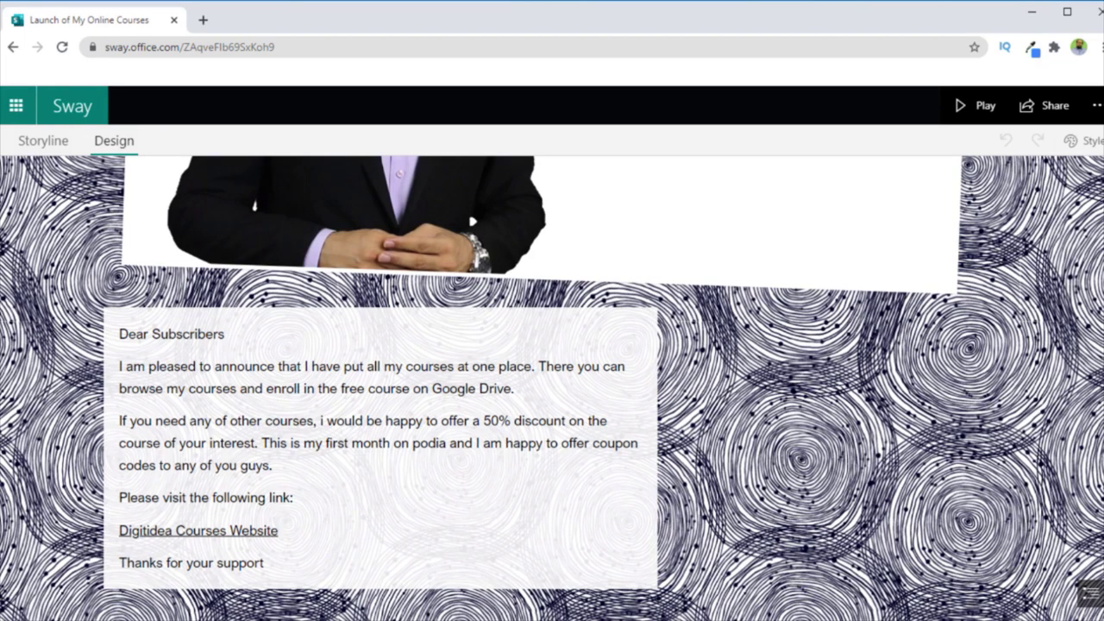
pyautogui.scroll(-6, 477, 521)
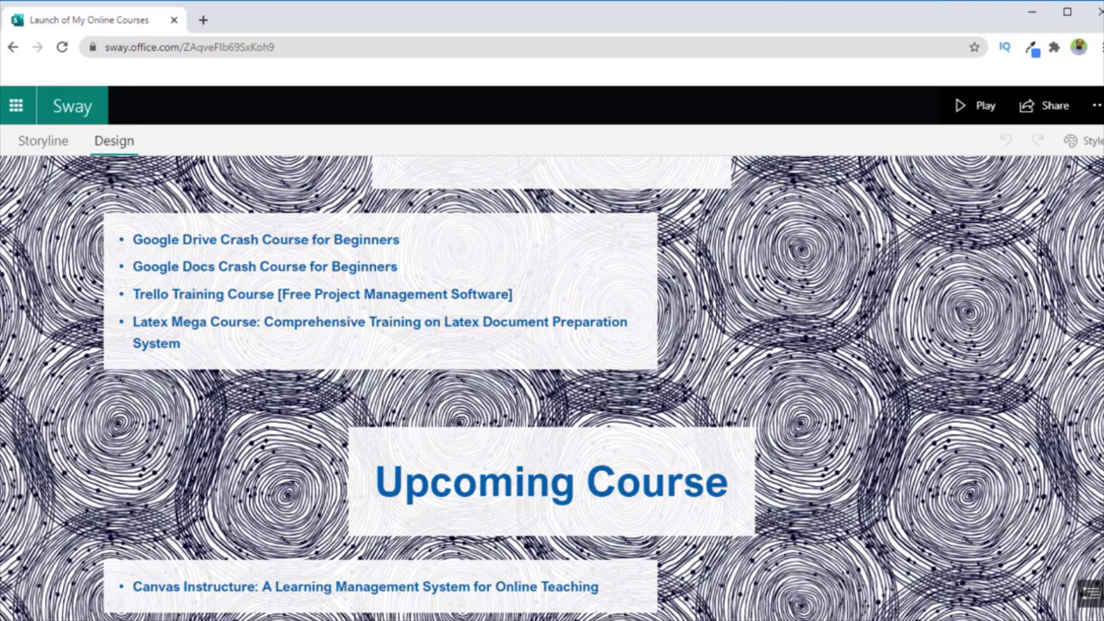
pyautogui.scroll(10, 325, 261)
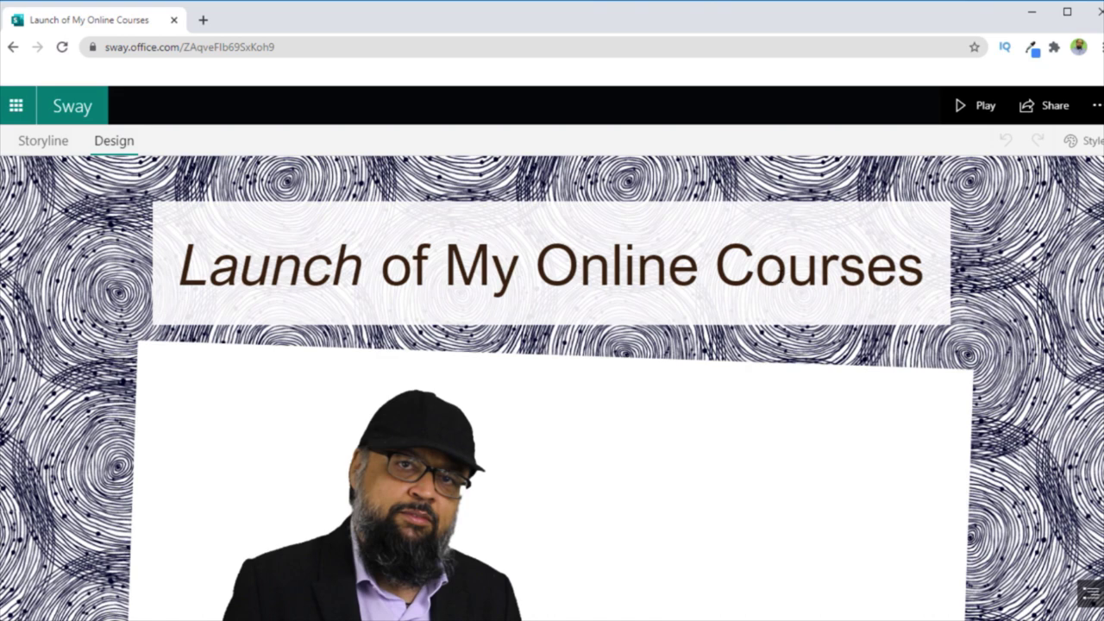
pyautogui.scroll(-3, 892, 301)
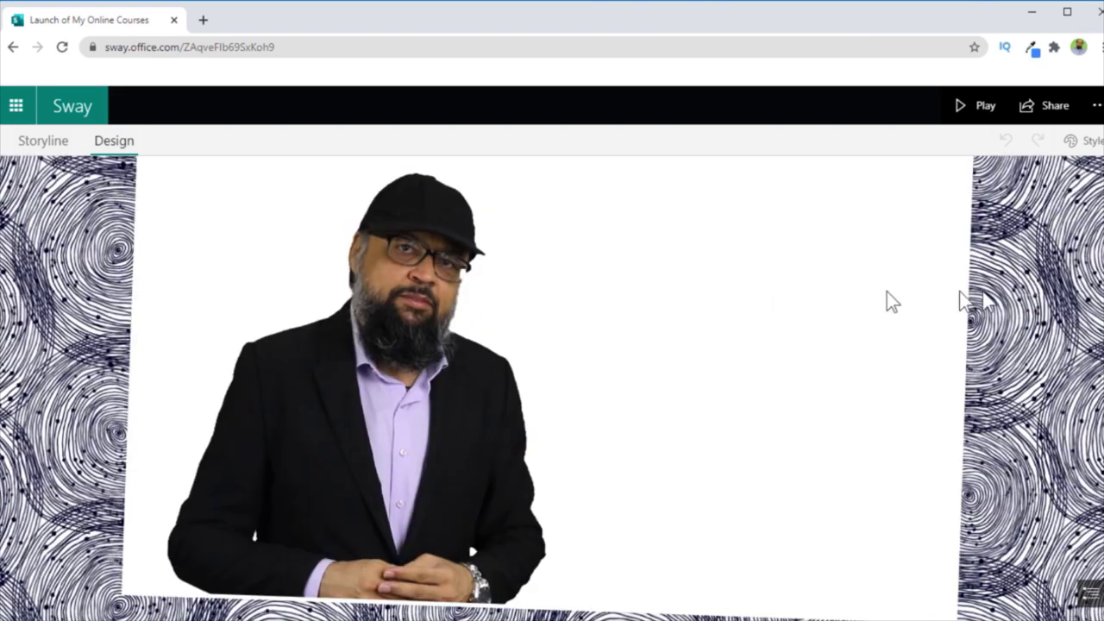
pyautogui.scroll(-5, 472, 552)
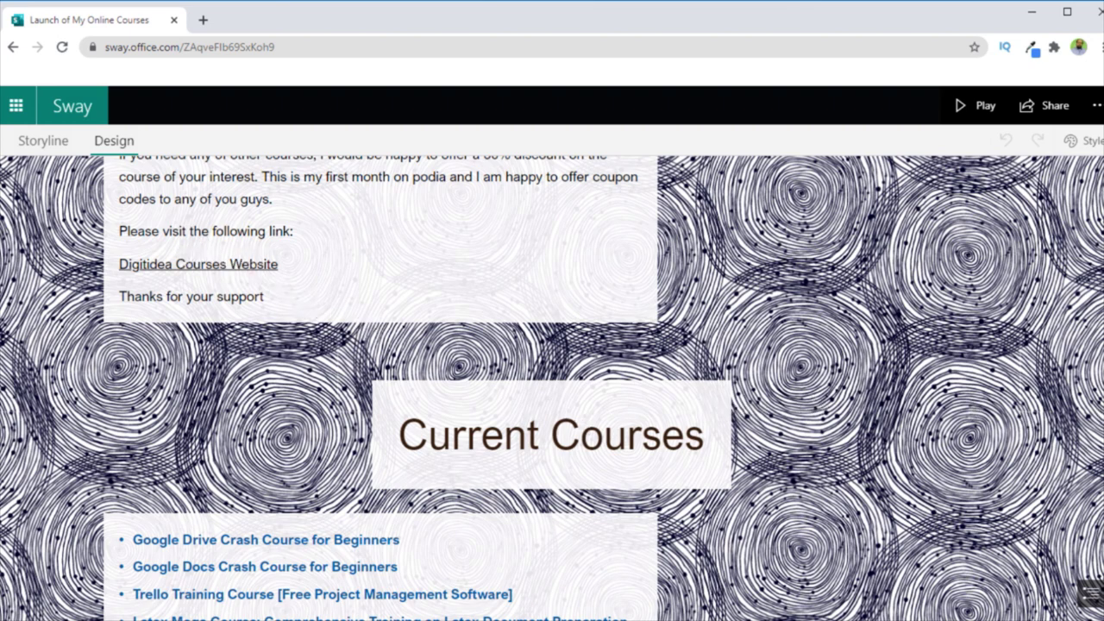
pyautogui.scroll(5, 235, 249)
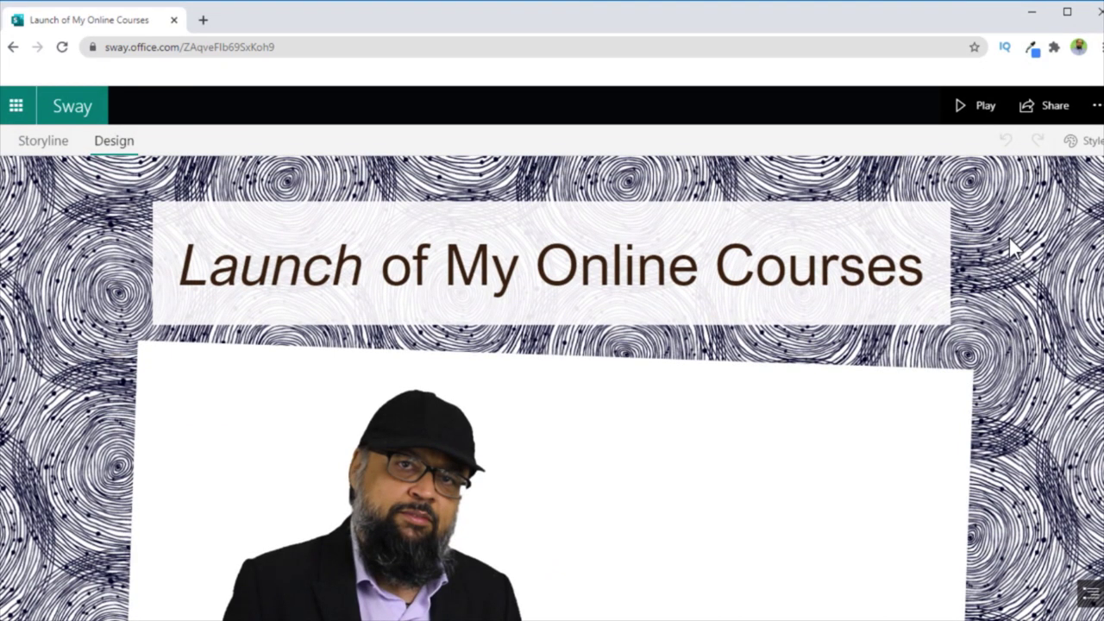
pyautogui.scroll(-4, 1034, 276)
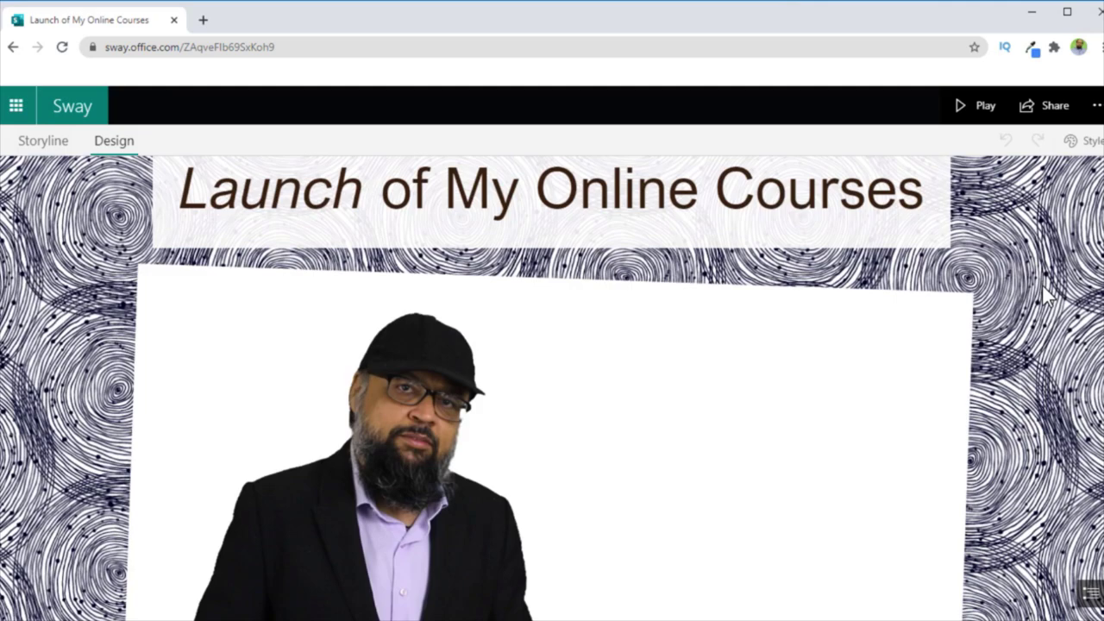
pyautogui.scroll(-2, 1043, 295)
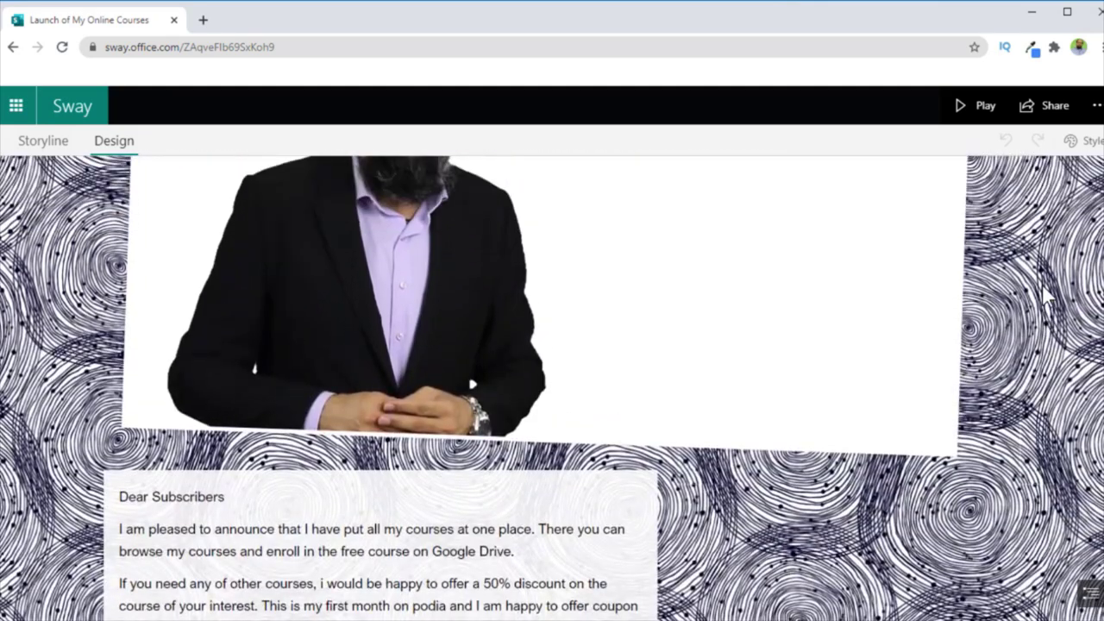
pyautogui.scroll(-5, 1043, 295)
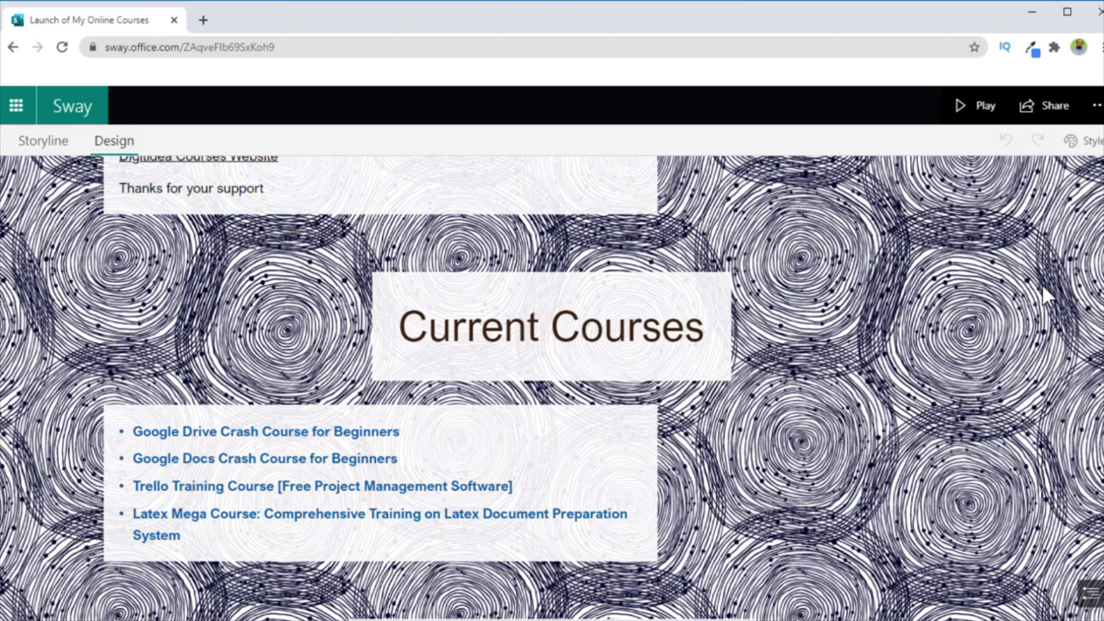
pyautogui.click(42, 142)
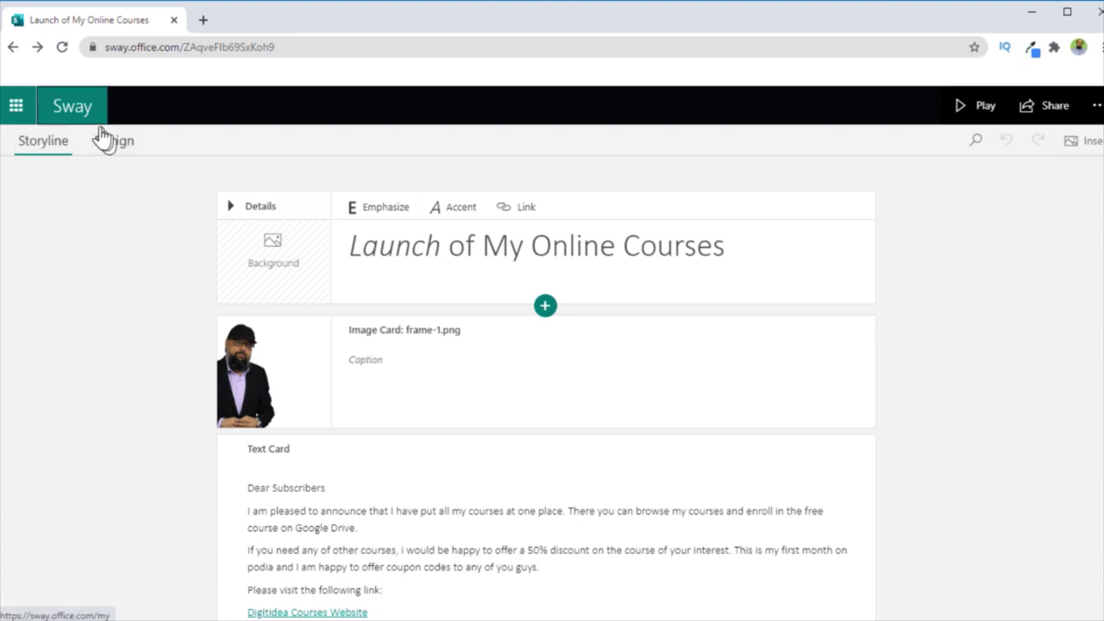
# Step: Go to My Sways, page through the templates carousel, and reopen Launch of My Online Courses
pyautogui.click(77, 105)
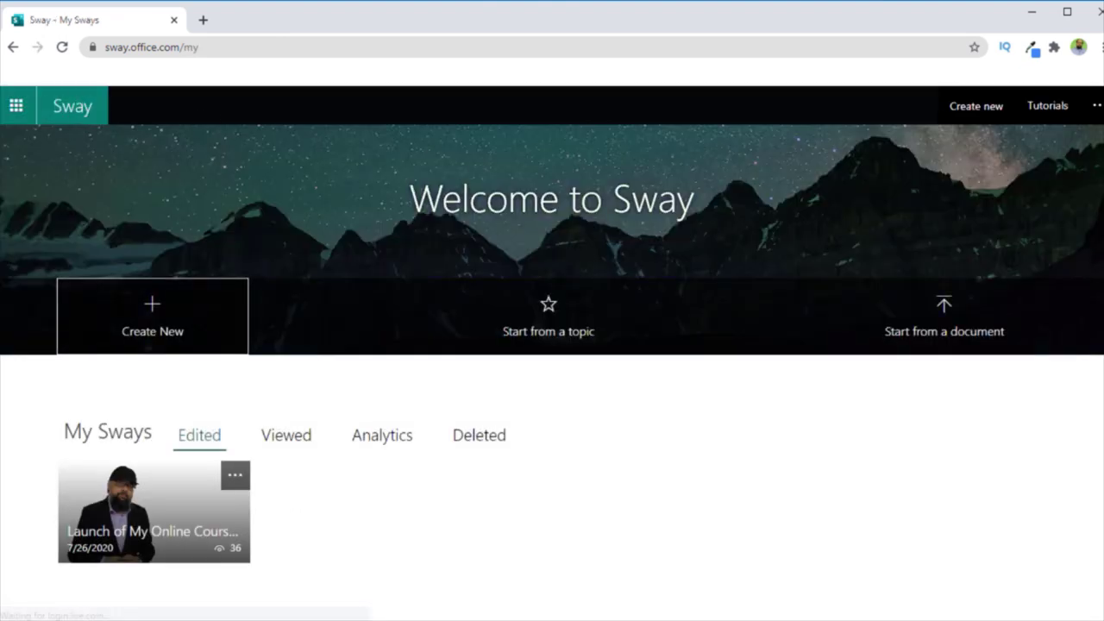
pyautogui.scroll(-2, 552, 372)
pyautogui.scroll(-4, 1015, 374)
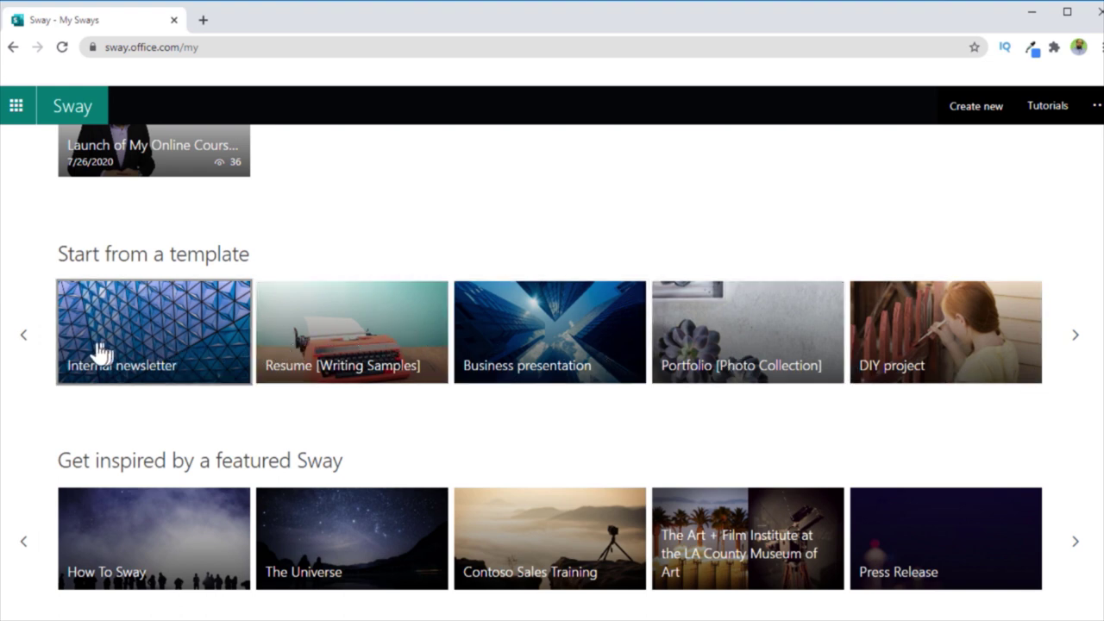
pyautogui.click(1078, 345)
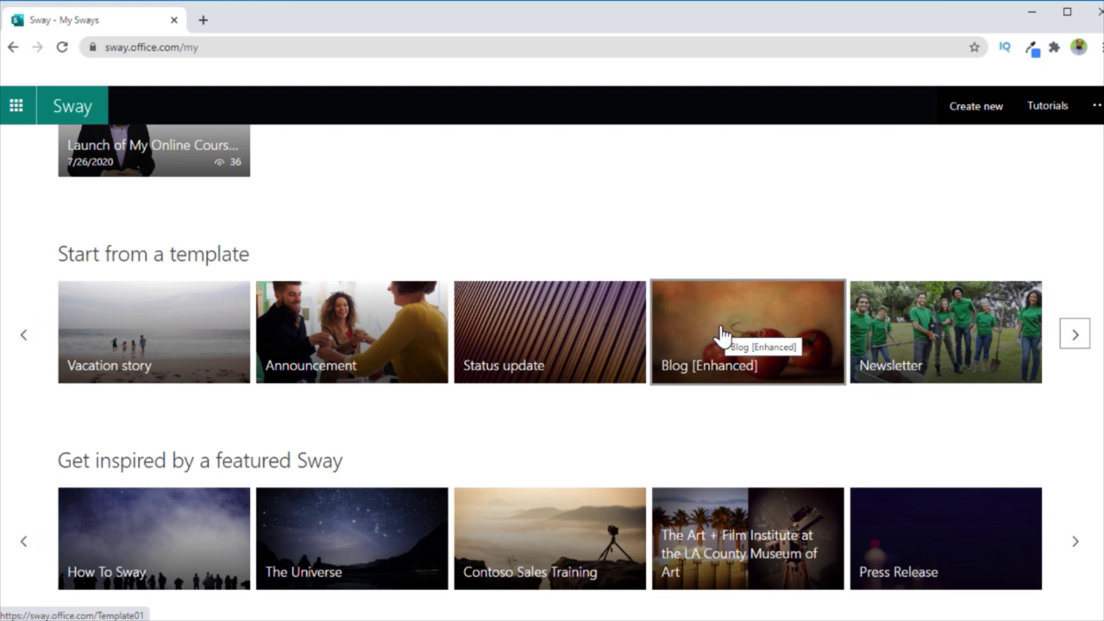
pyautogui.scroll(2, 146, 256)
pyautogui.click(147, 257)
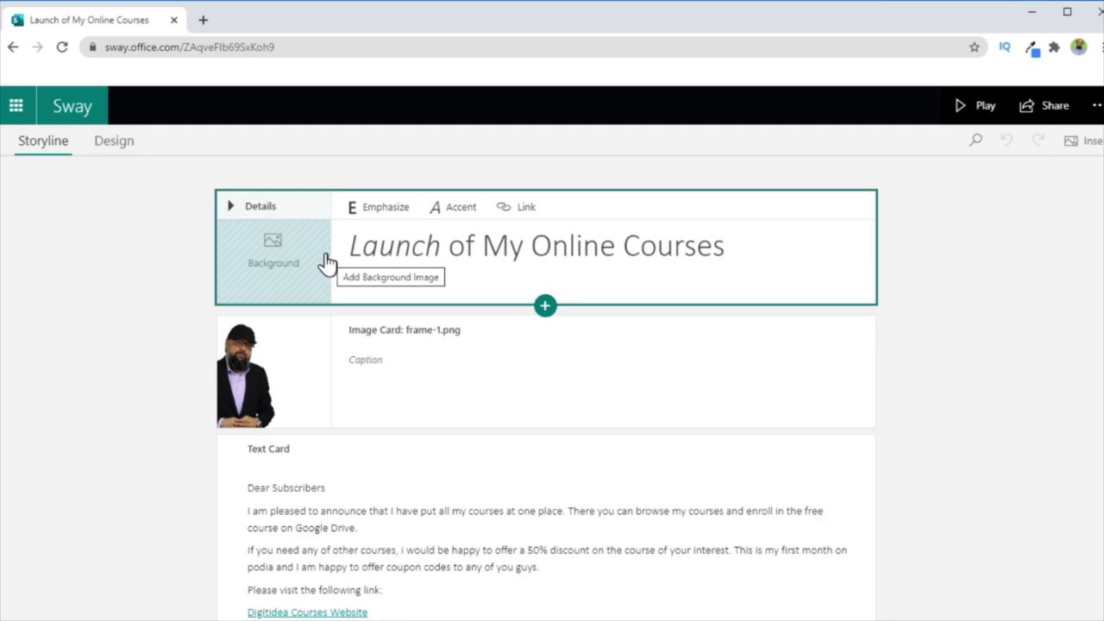
# Step: In Design's Styles pane, try a textured paper style, then apply the green style
pyautogui.click(115, 143)
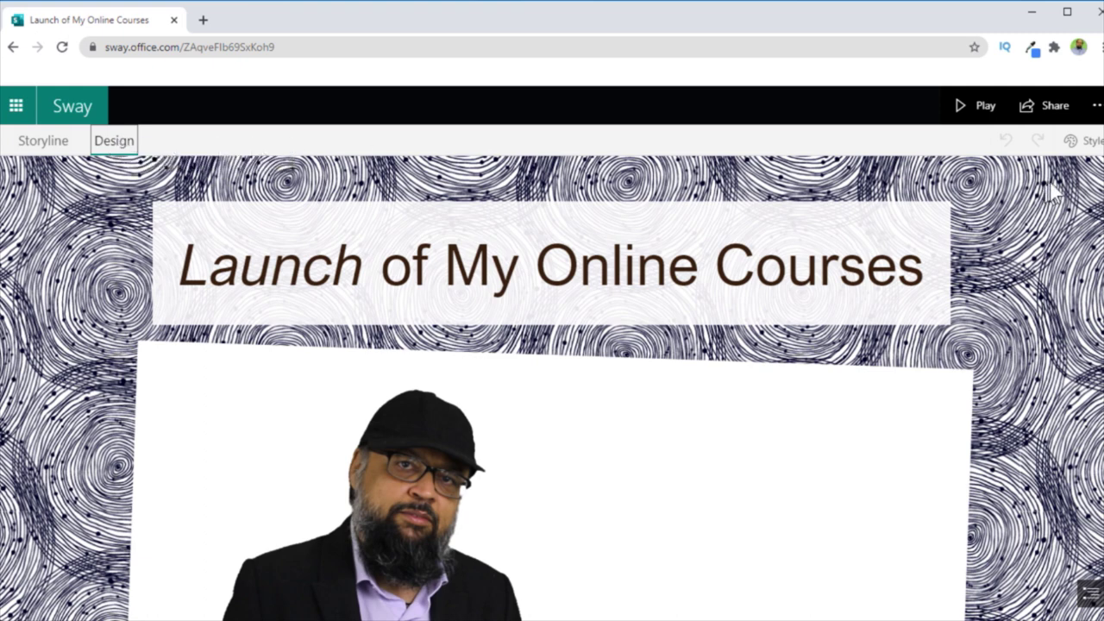
pyautogui.click(1088, 141)
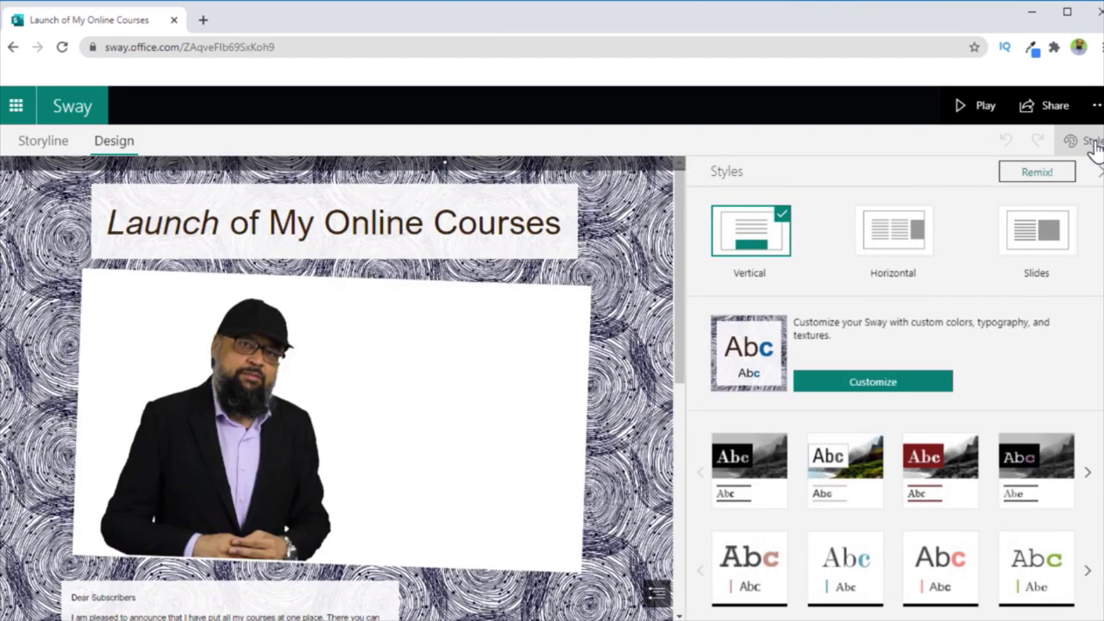
pyautogui.scroll(-3, 1032, 271)
pyautogui.scroll(3, 1032, 271)
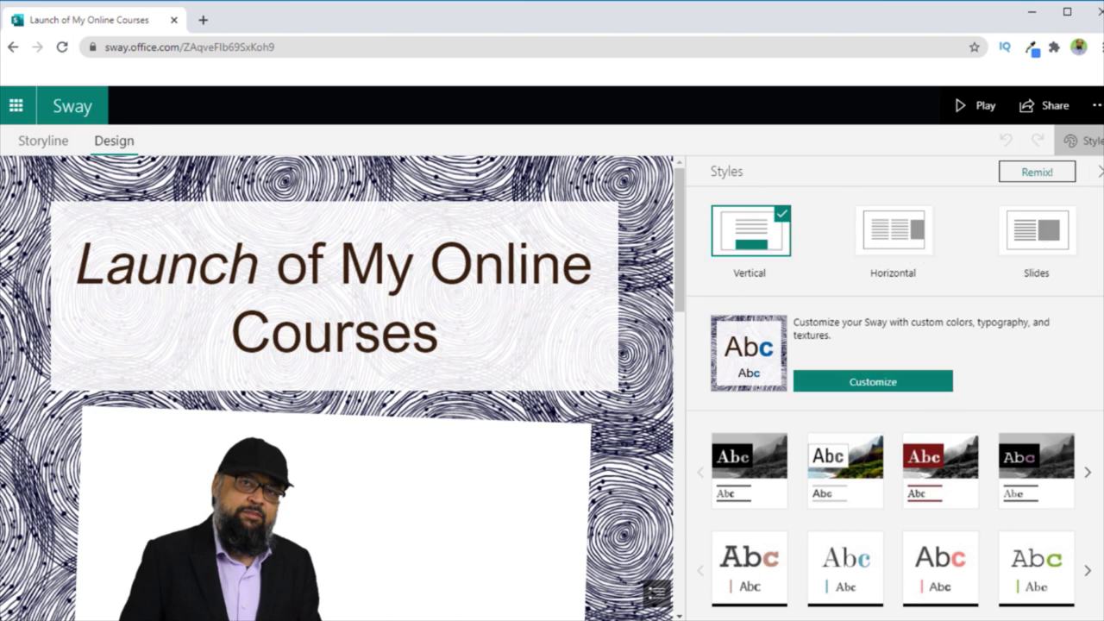
pyautogui.scroll(-6, 1024, 463)
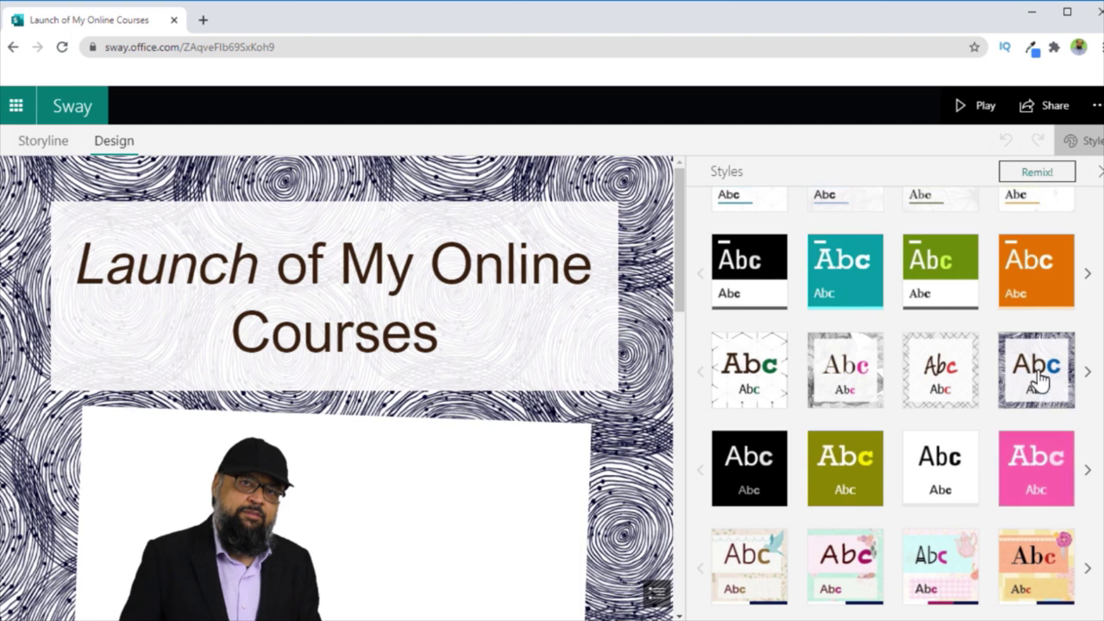
pyautogui.click(955, 382)
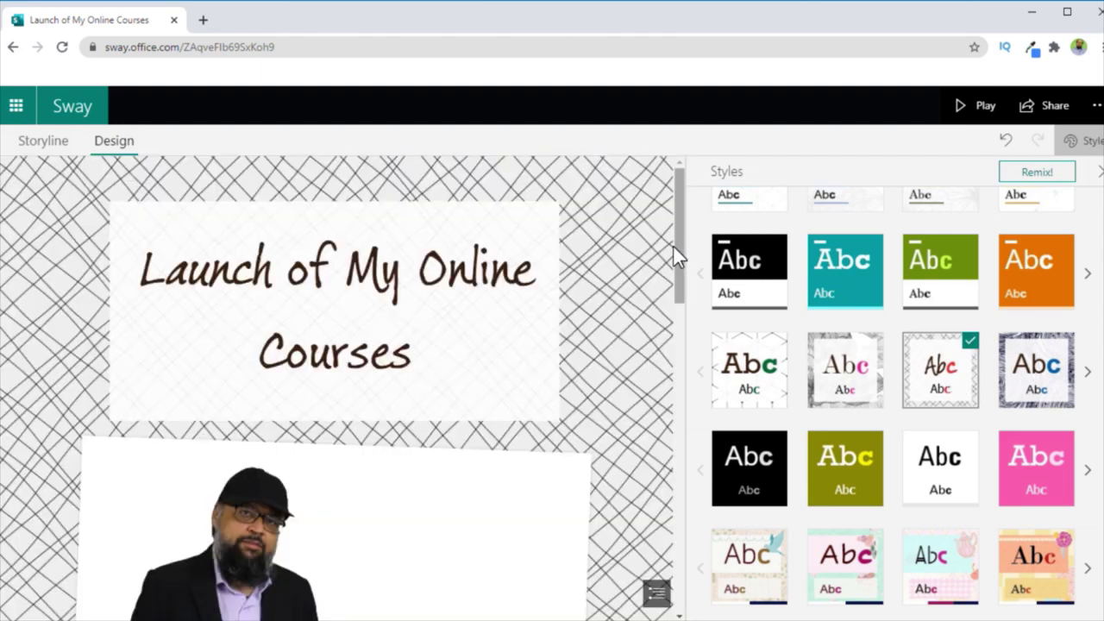
pyautogui.moveTo(676, 246); pyautogui.dragTo(710, 496)
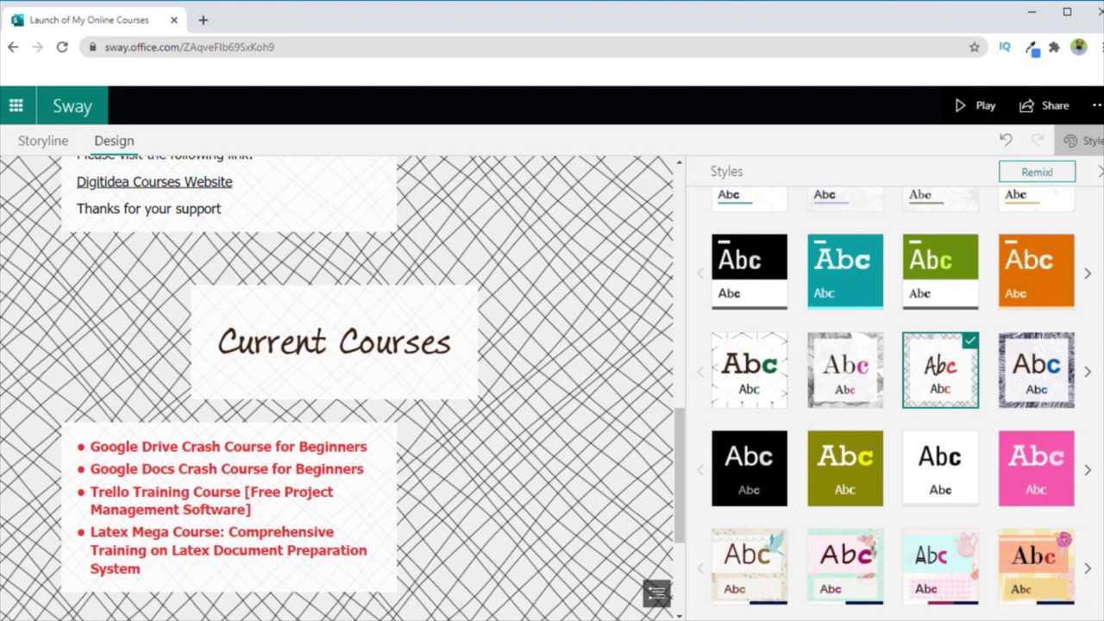
pyautogui.click(1079, 483)
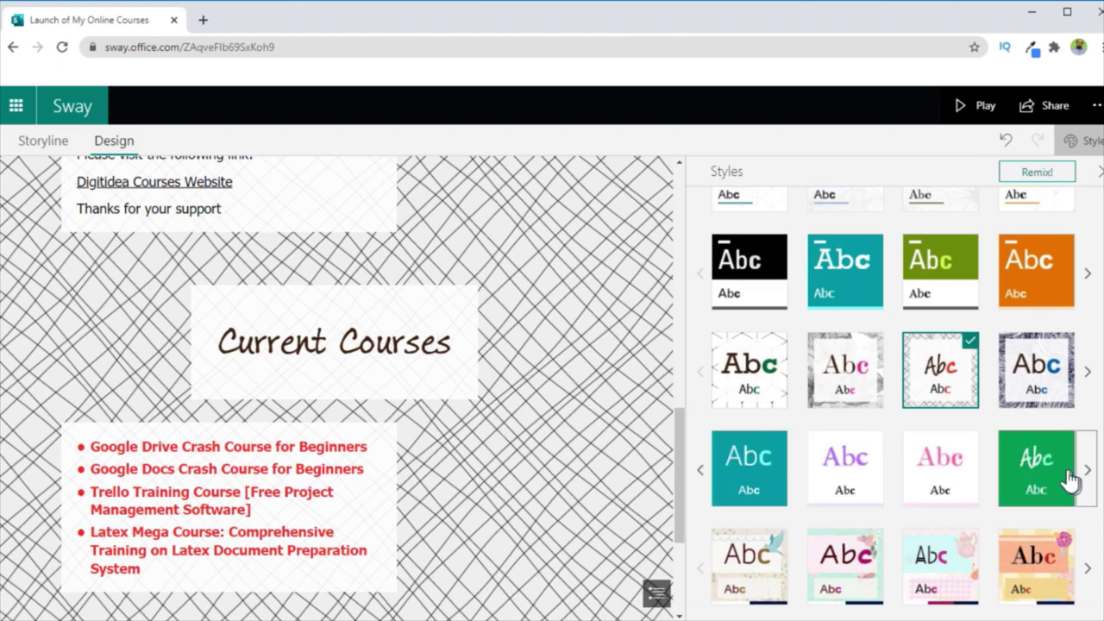
pyautogui.click(1040, 465)
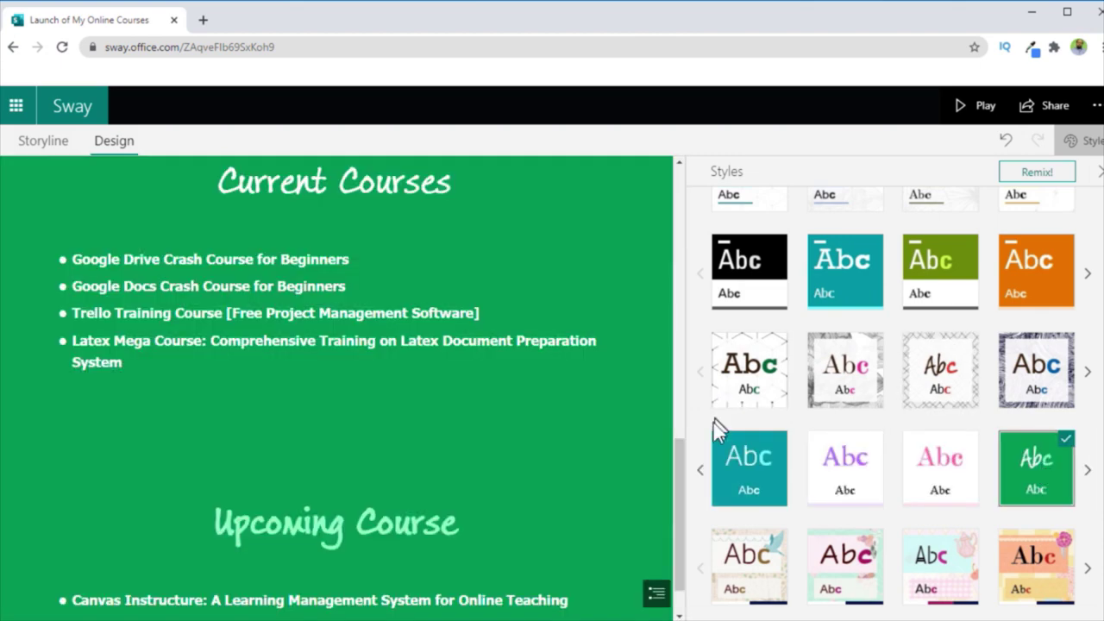
# Step: Compare the crosshatch paper style, then settle back on the green style
pyautogui.moveTo(680, 468); pyautogui.dragTo(694, 193)
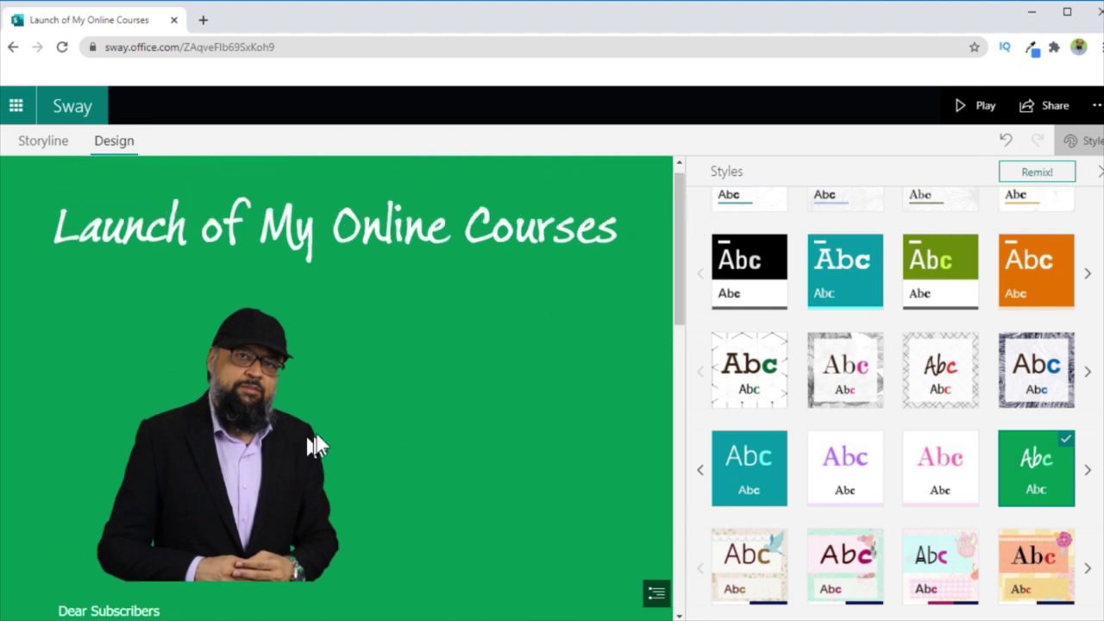
pyautogui.moveTo(682, 290); pyautogui.dragTo(683, 527)
pyautogui.click(940, 371)
pyautogui.click(1026, 478)
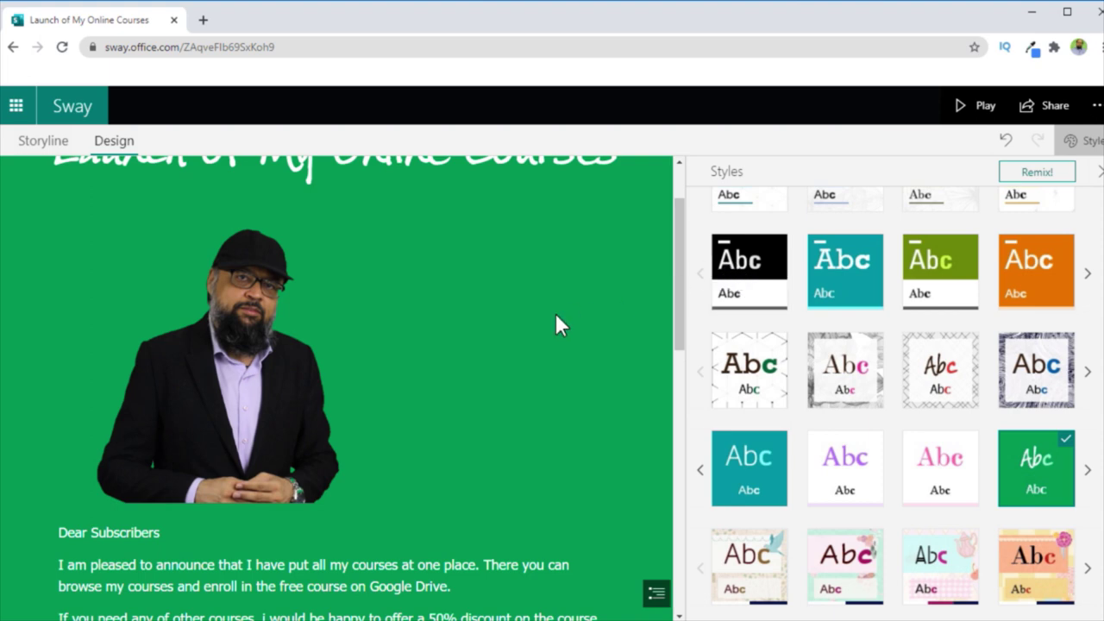
pyautogui.scroll(-2, 605, 315)
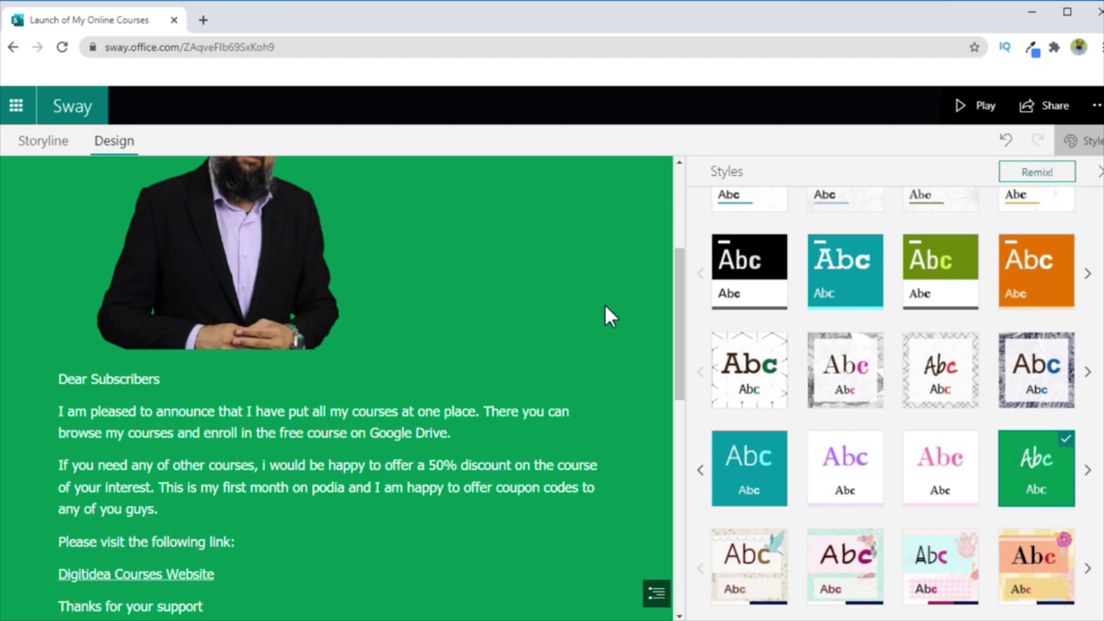
pyautogui.moveTo(677, 312); pyautogui.dragTo(681, 211)
# Step: Apply the dark red banner style and view the full restyled preview
pyautogui.scroll(5, 689, 215)
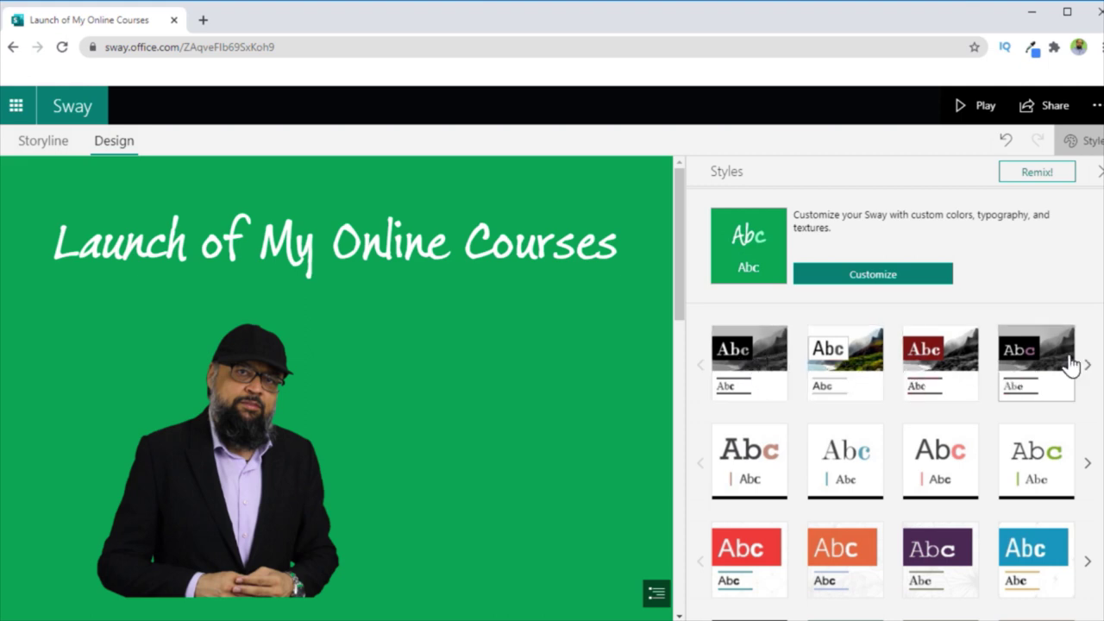
pyautogui.click(939, 365)
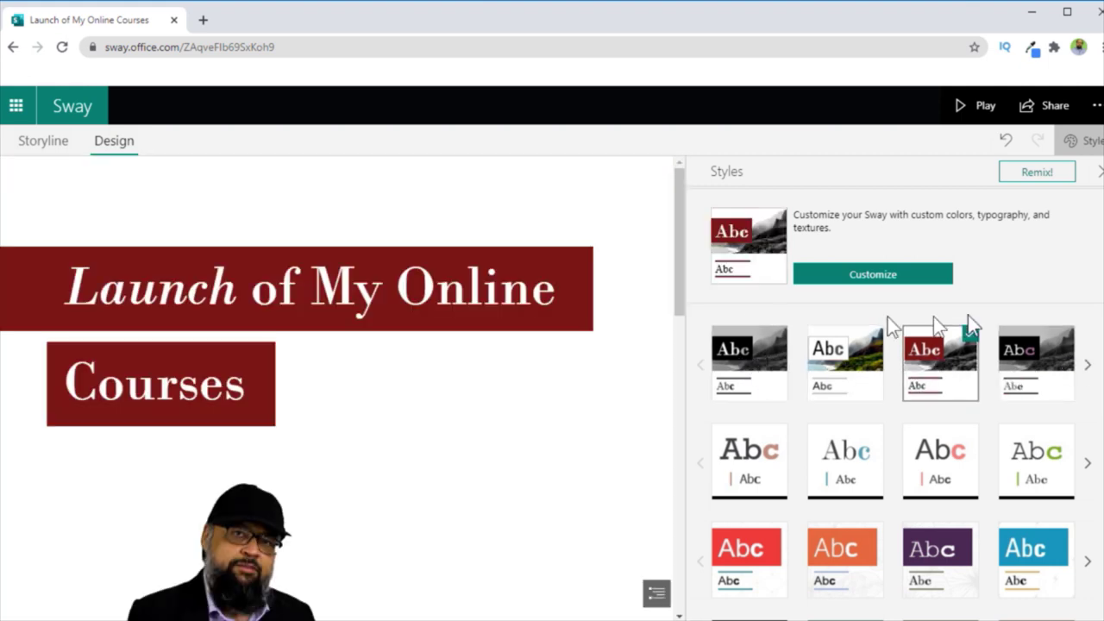
pyautogui.click(1099, 171)
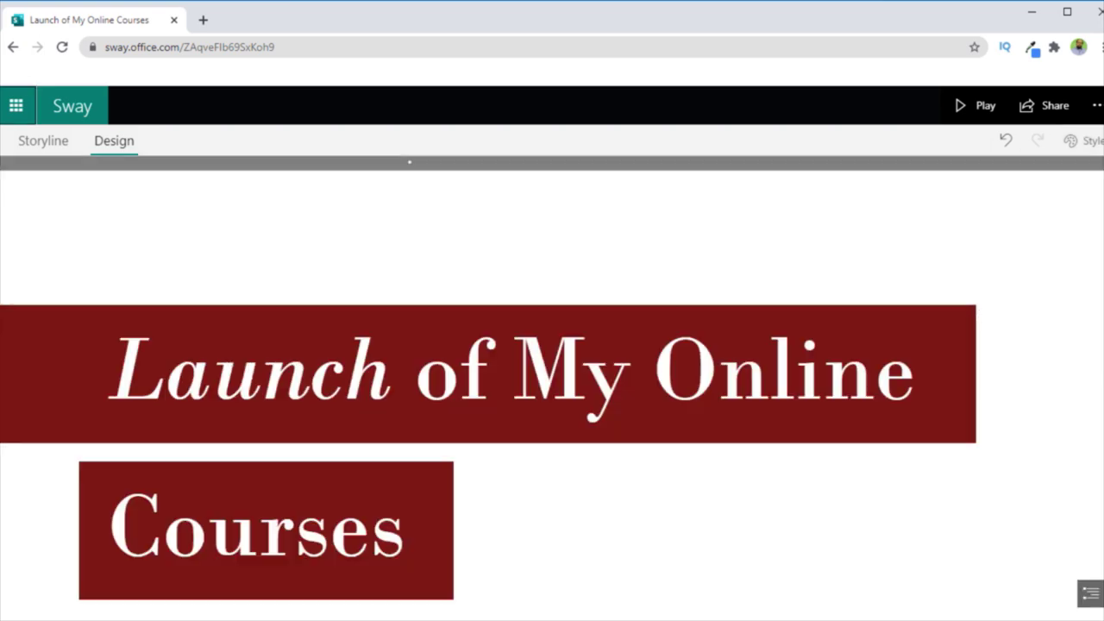
pyautogui.scroll(-15, 1099, 237)
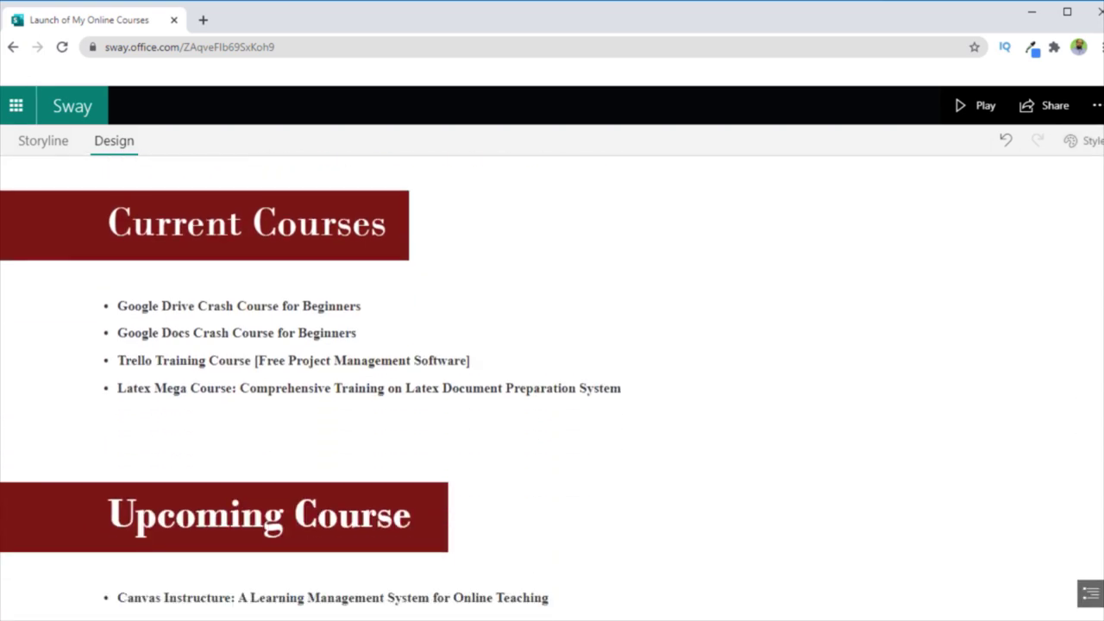
pyautogui.scroll(15, 552, 388)
# Step: In Storyline, insert an Image card directly below the title card
pyautogui.click(39, 145)
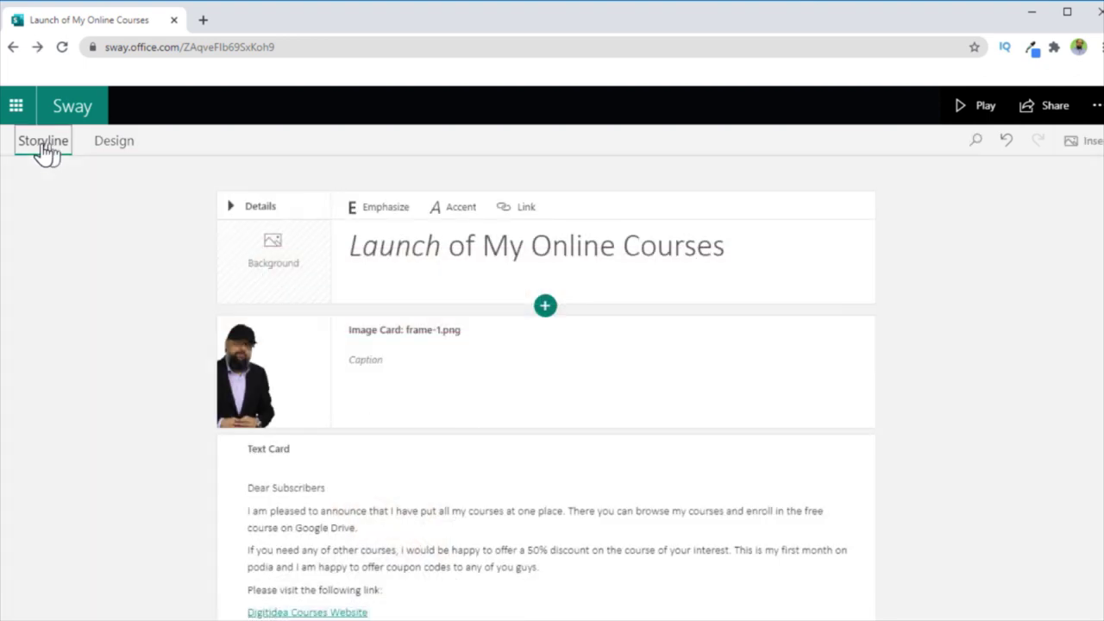
pyautogui.click(546, 308)
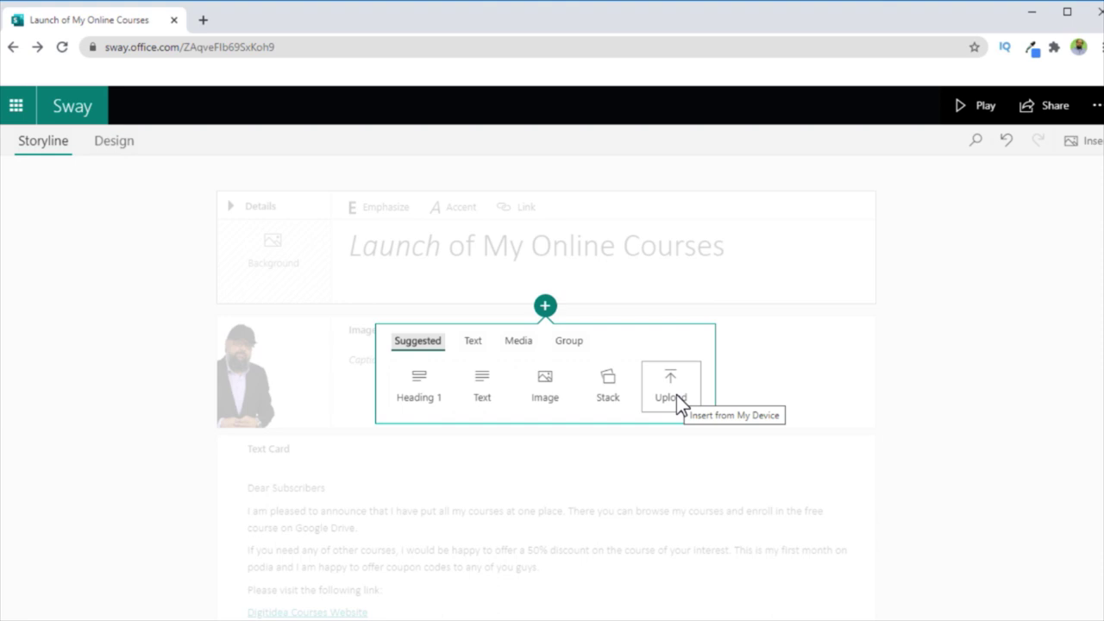
pyautogui.click(544, 397)
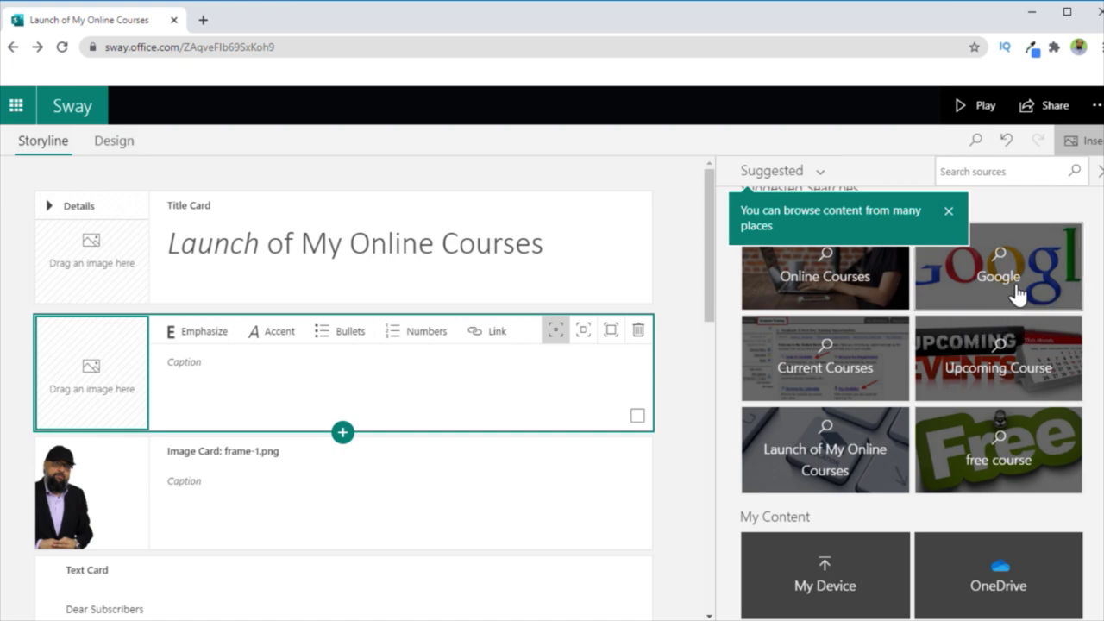
# Step: Upload learn-to-teach-online.png from My device into the new image card
pyautogui.click(947, 211)
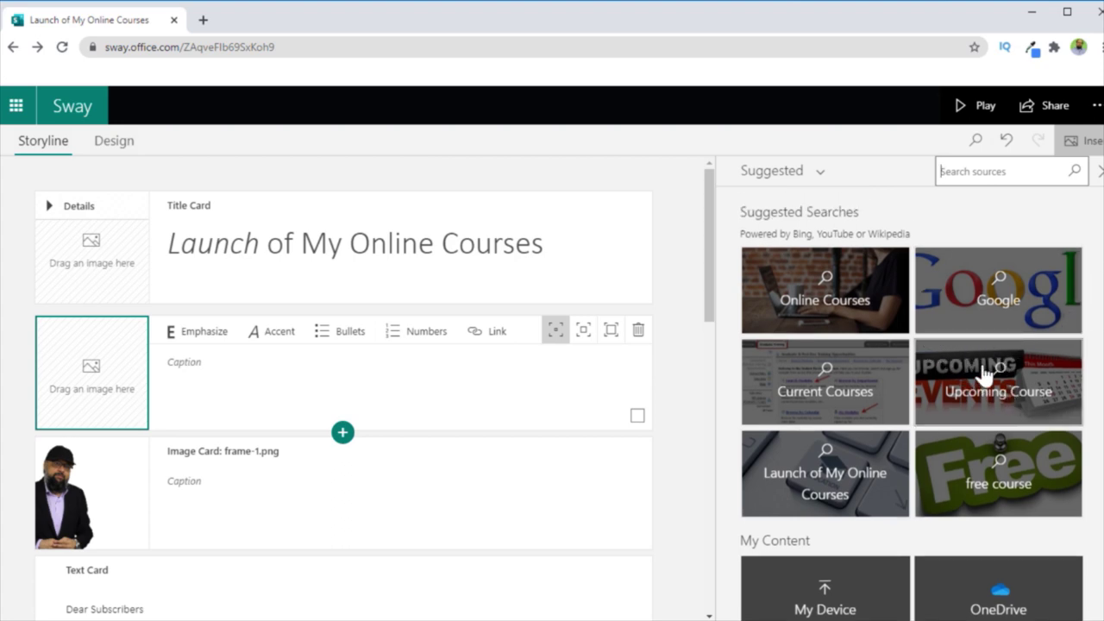
pyautogui.click(850, 179)
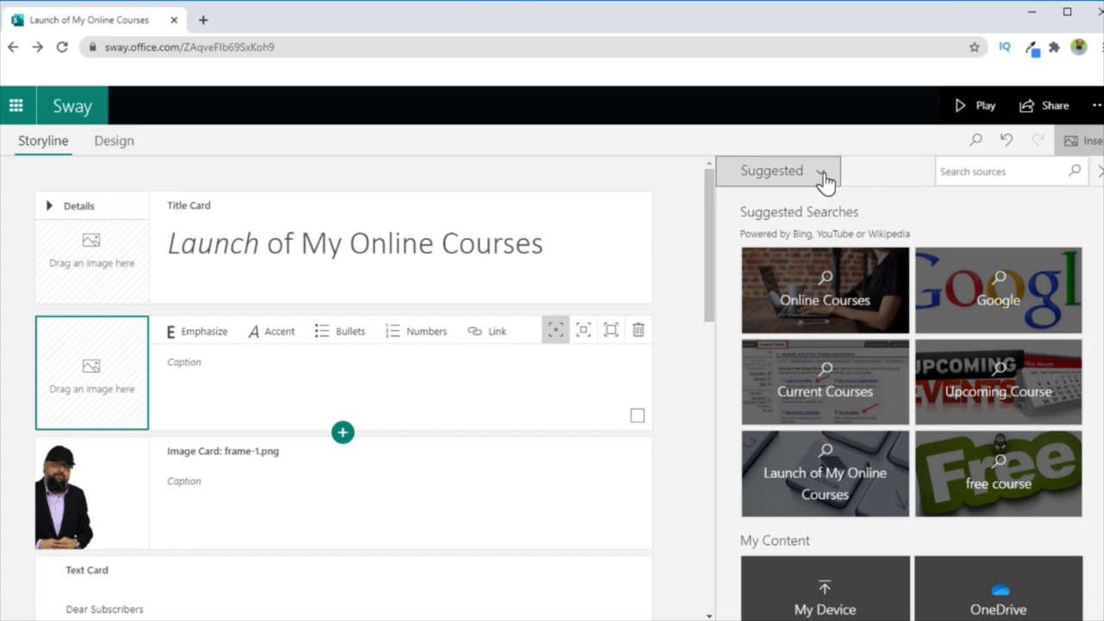
pyautogui.click(824, 177)
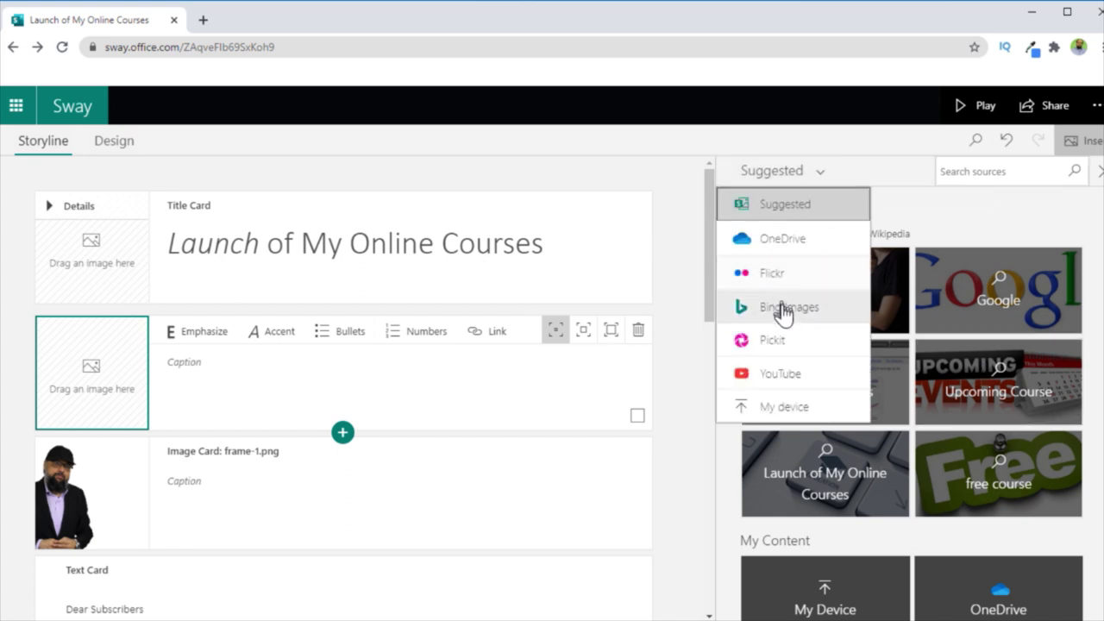
pyautogui.click(783, 419)
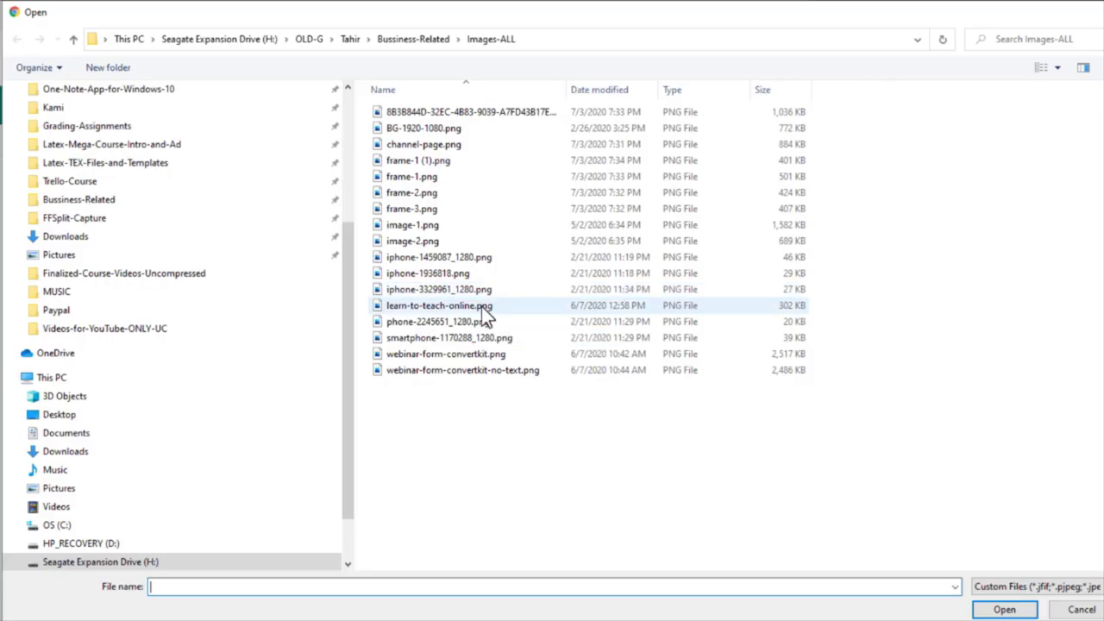
pyautogui.click(482, 309)
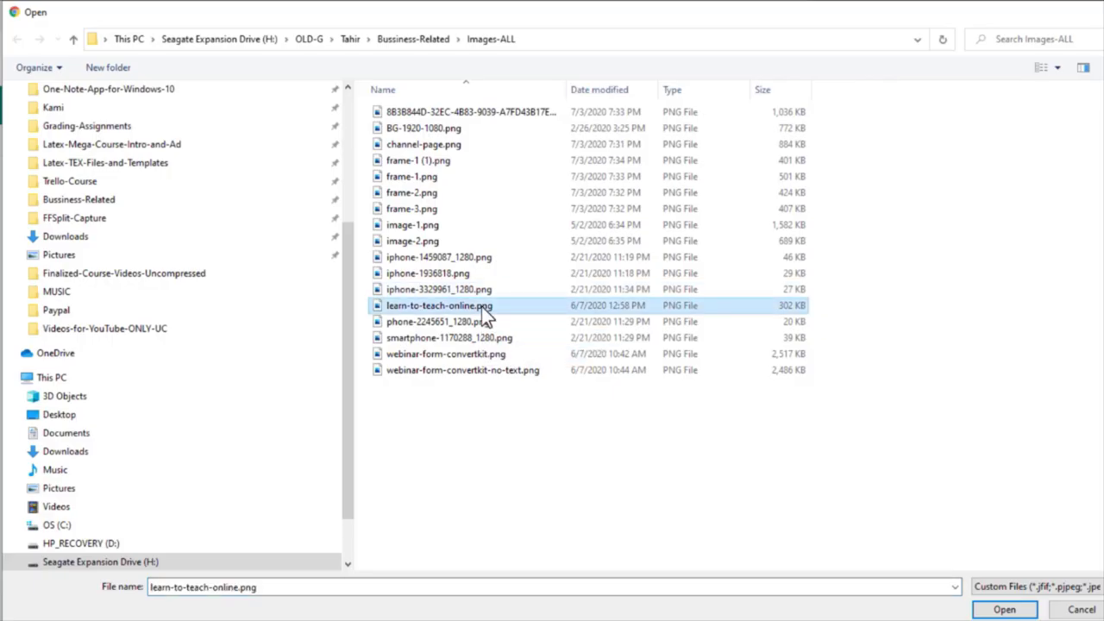
pyautogui.click(1004, 609)
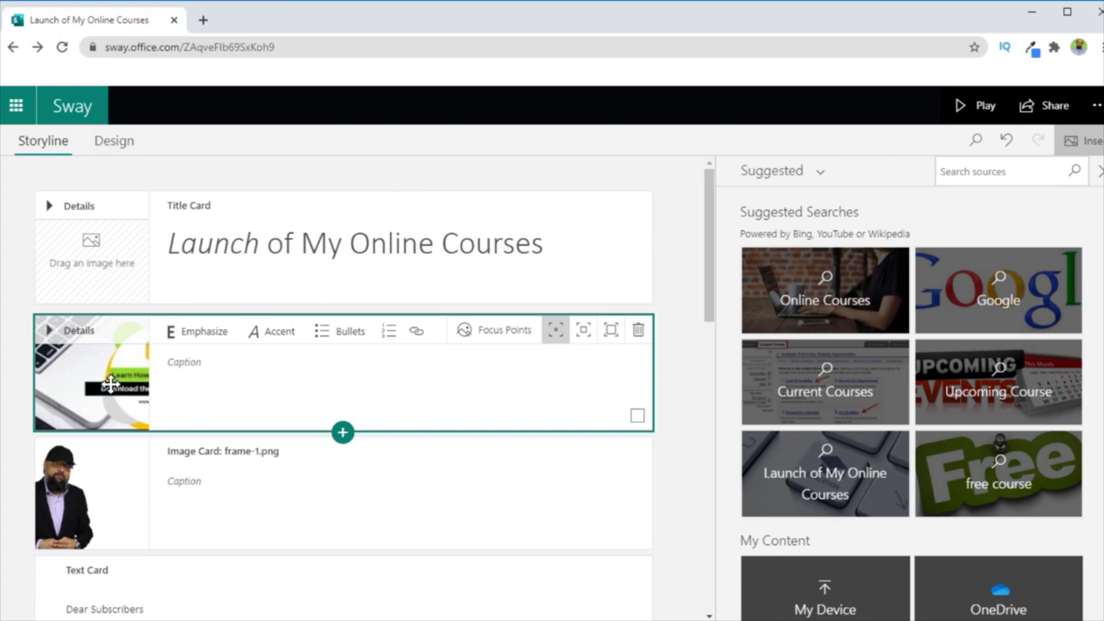
pyautogui.scroll(-2, 110, 383)
# Step: Bold 'all my courses' in the Dear Subscribers text and check it in the Design preview
pyautogui.click(379, 477)
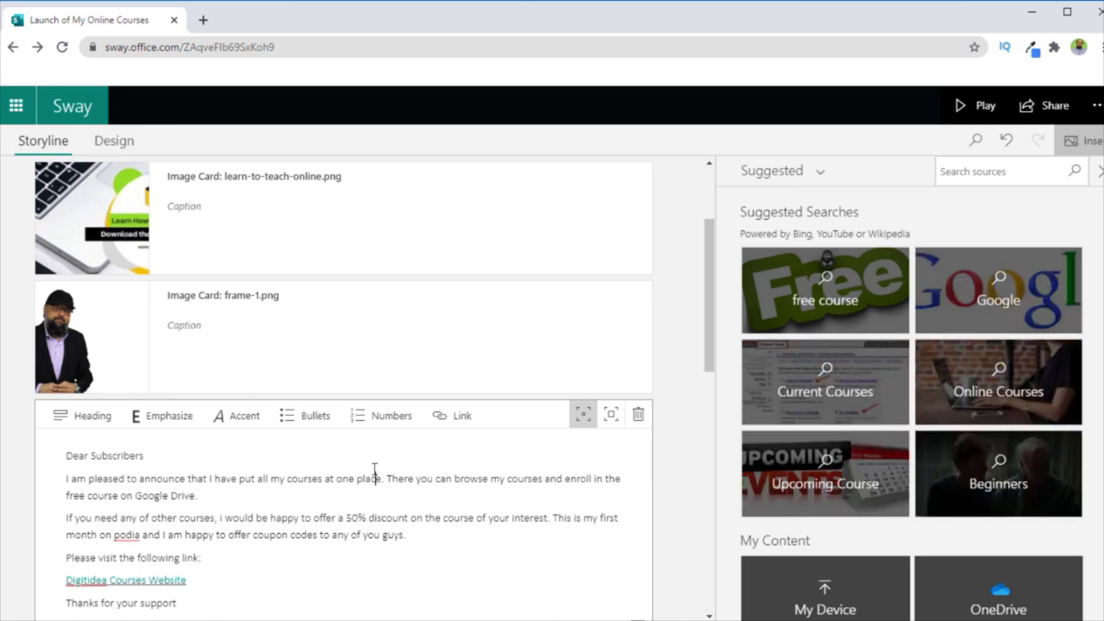
pyautogui.click(1099, 172)
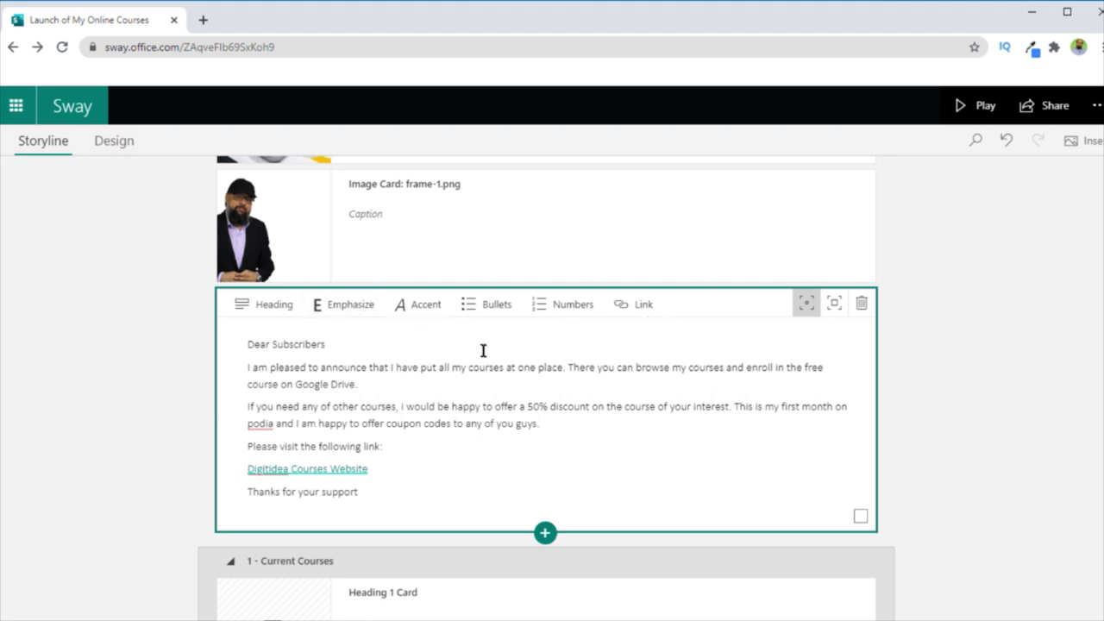
pyautogui.moveTo(439, 368); pyautogui.dragTo(485, 366)
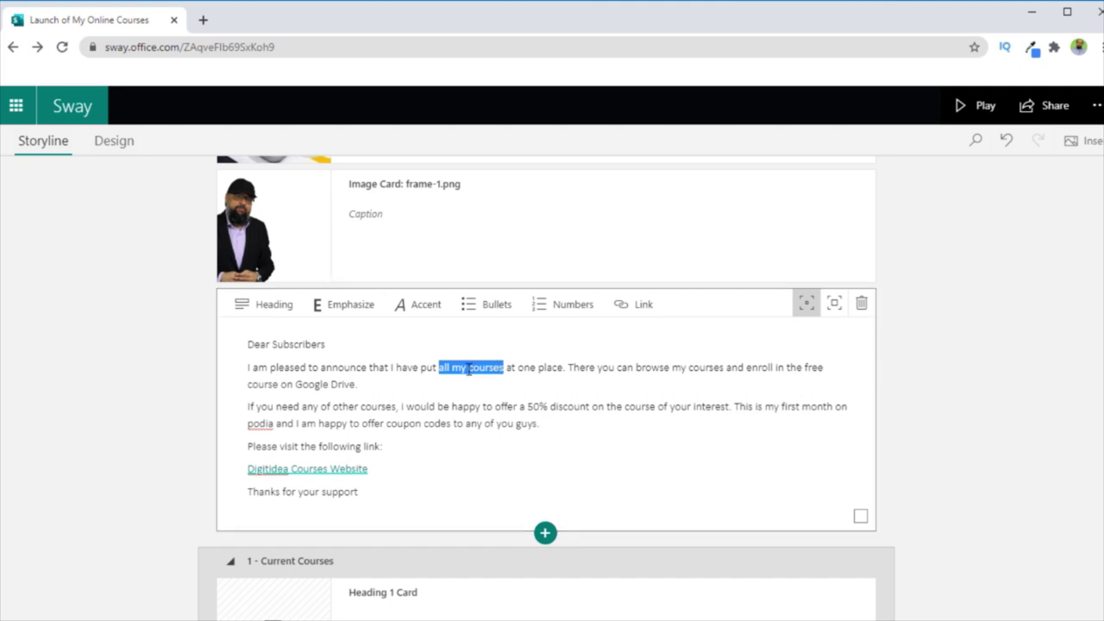
pyautogui.click(345, 310)
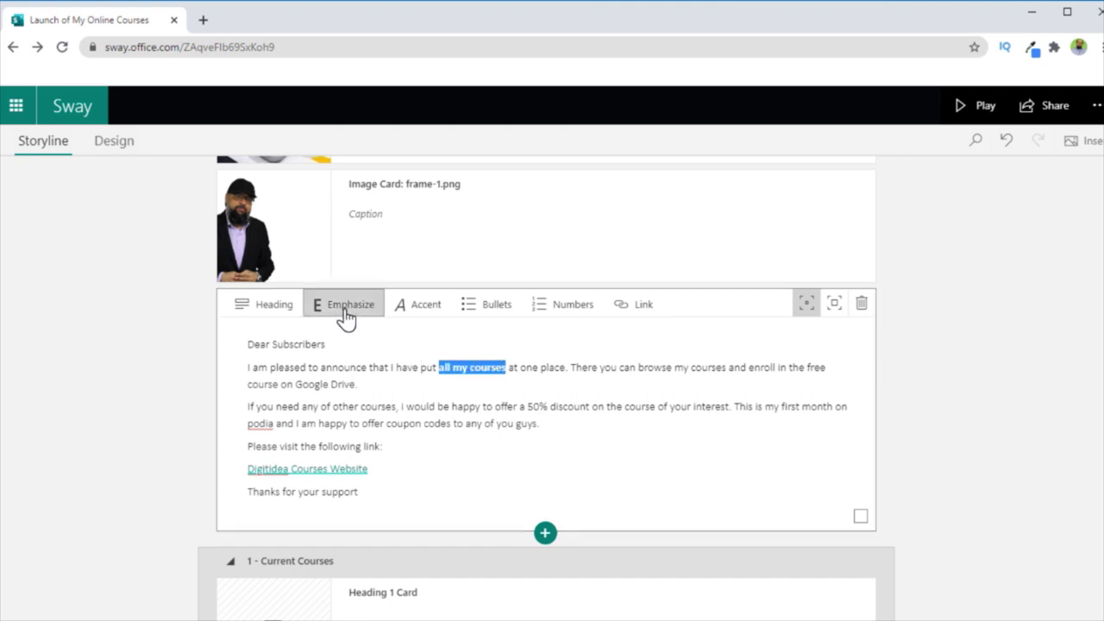
pyautogui.click(111, 146)
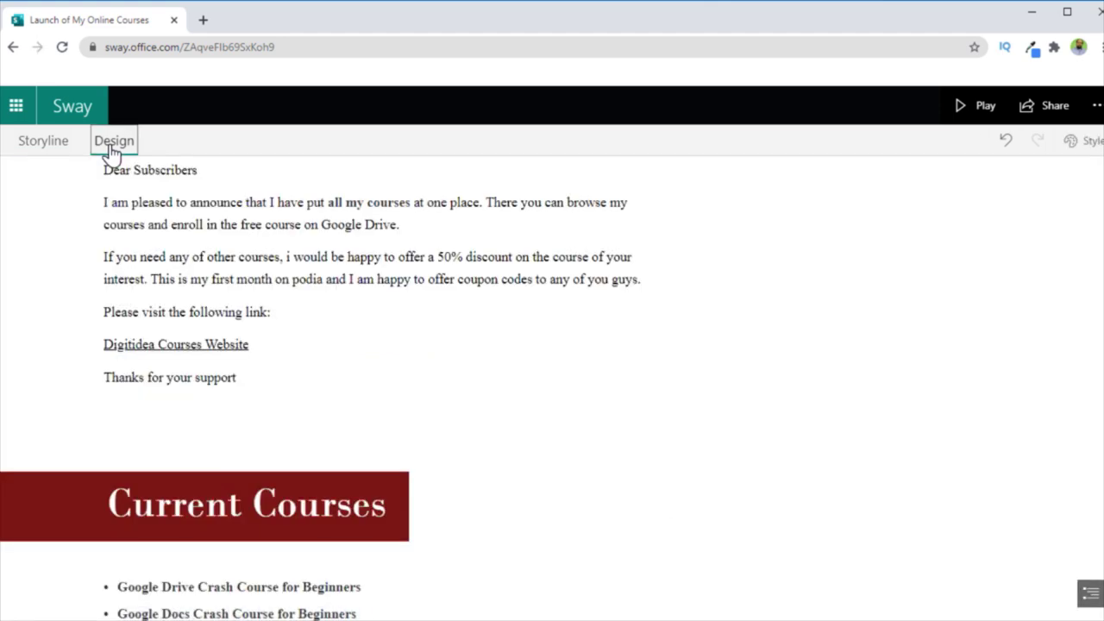
pyautogui.moveTo(405, 441); pyautogui.dragTo(329, 444)
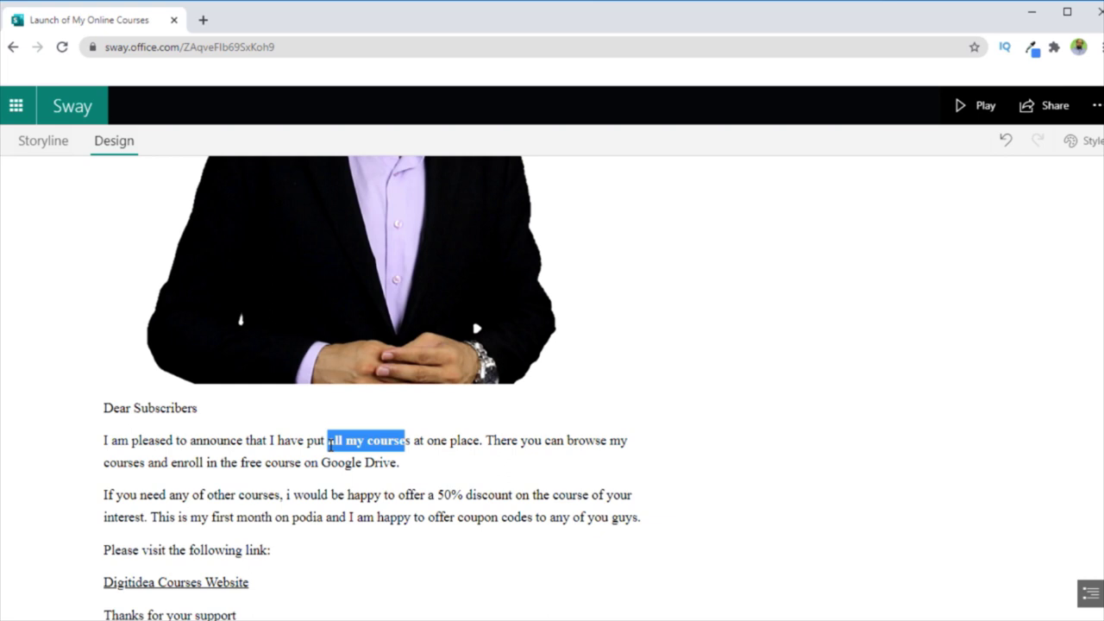
pyautogui.click(39, 145)
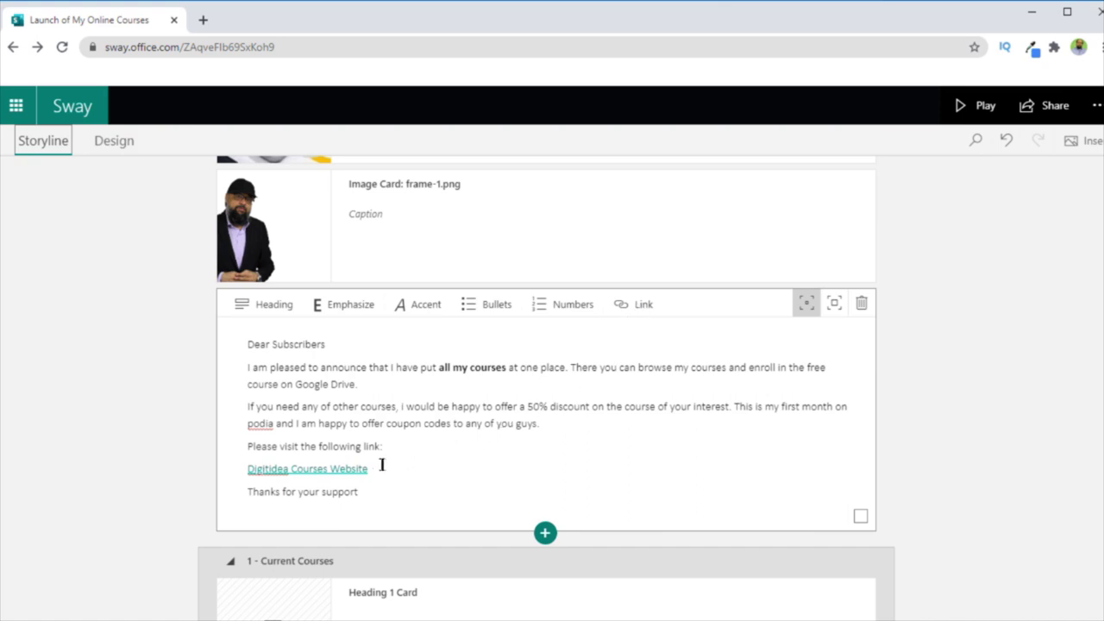
pyautogui.click(642, 315)
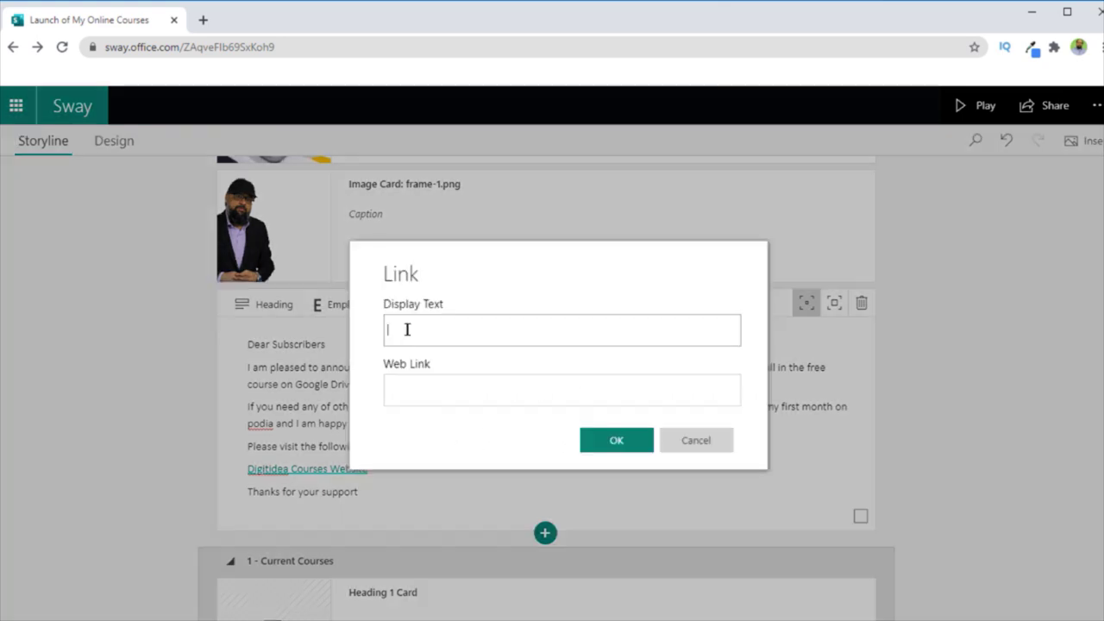
pyautogui.click(408, 388)
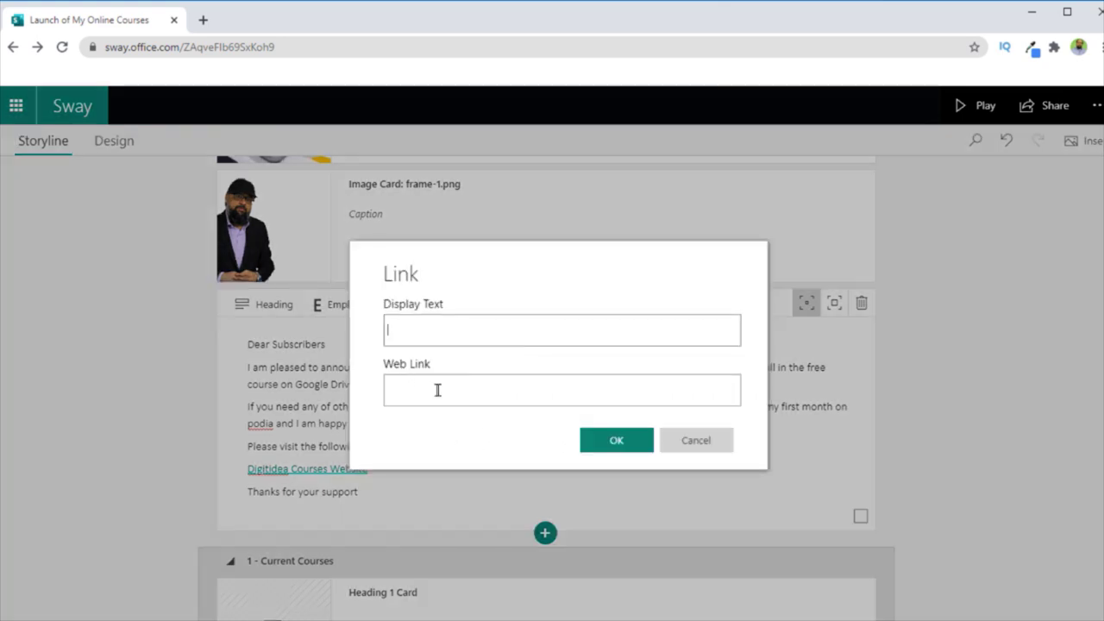
pyautogui.press('Escape')
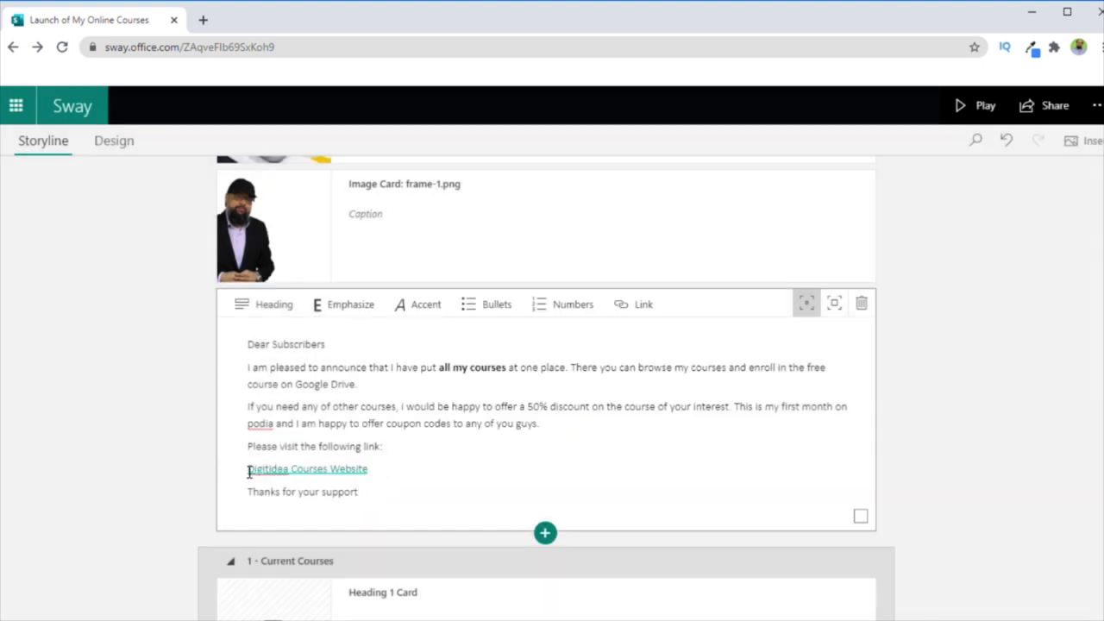
pyautogui.click(246, 468)
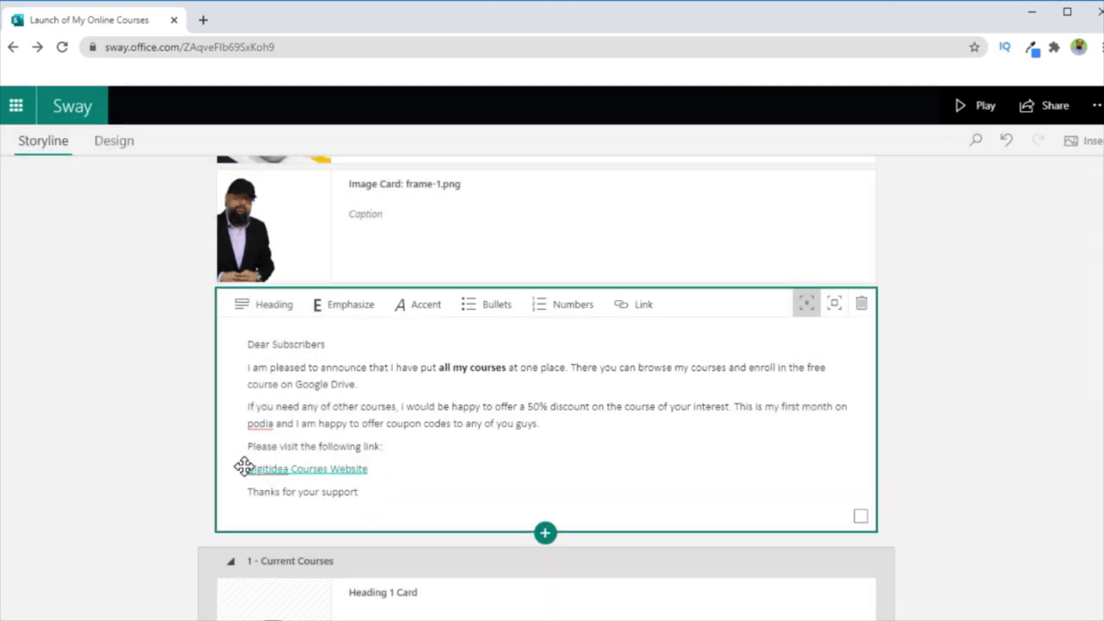
pyautogui.click(638, 306)
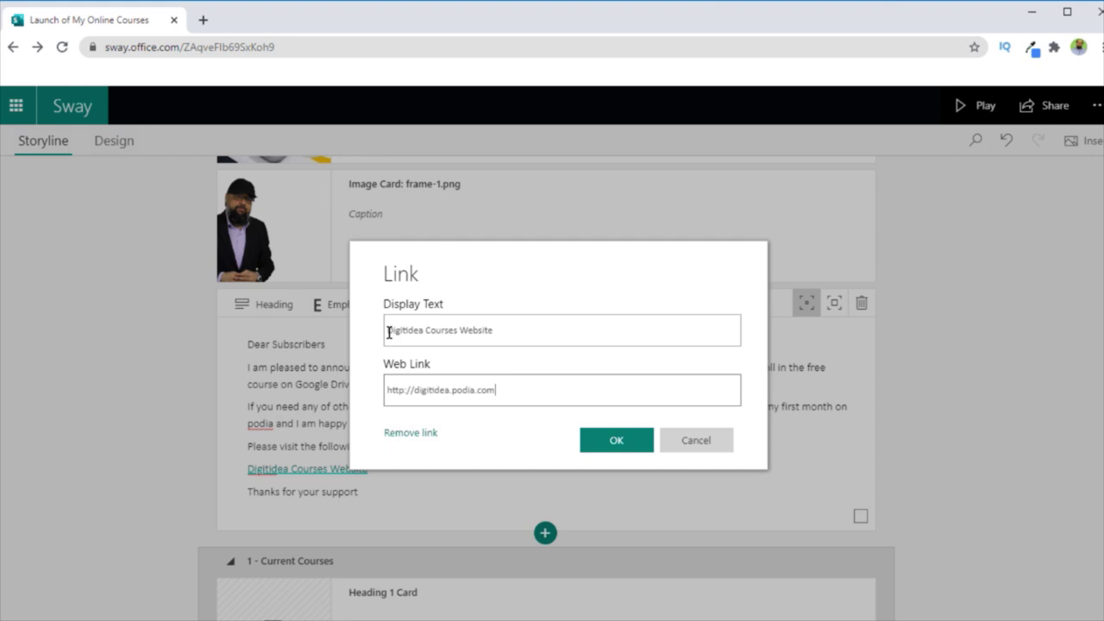
pyautogui.click(386, 396)
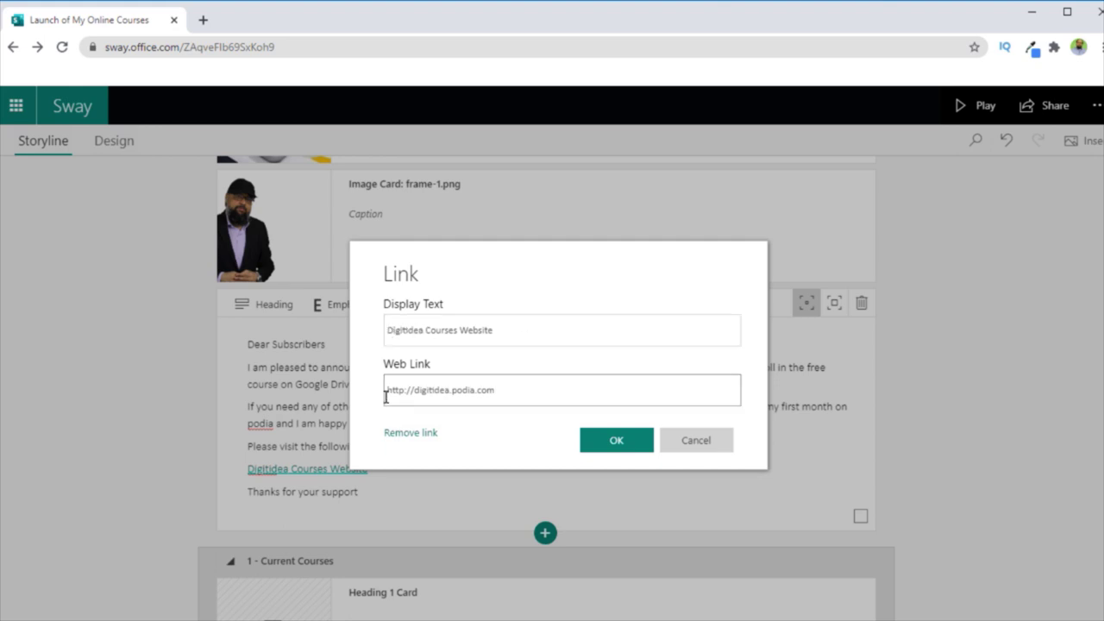
pyautogui.click(615, 452)
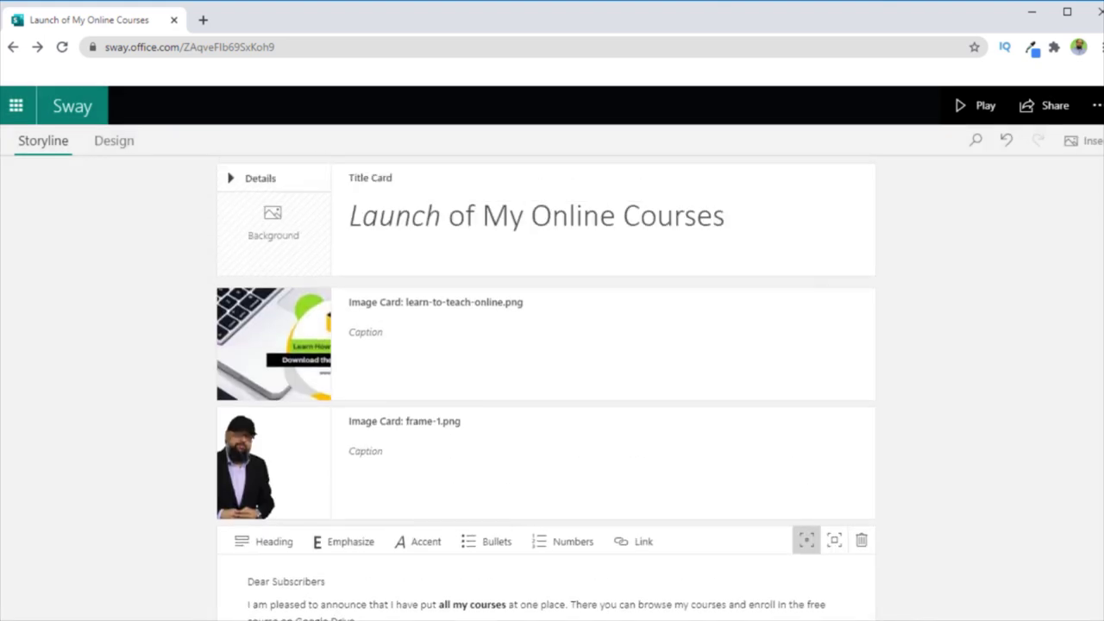
# Step: Insert an empty Stack group between the Dear Subscribers letter card and Current Courses
pyautogui.scroll(-5, 539, 411)
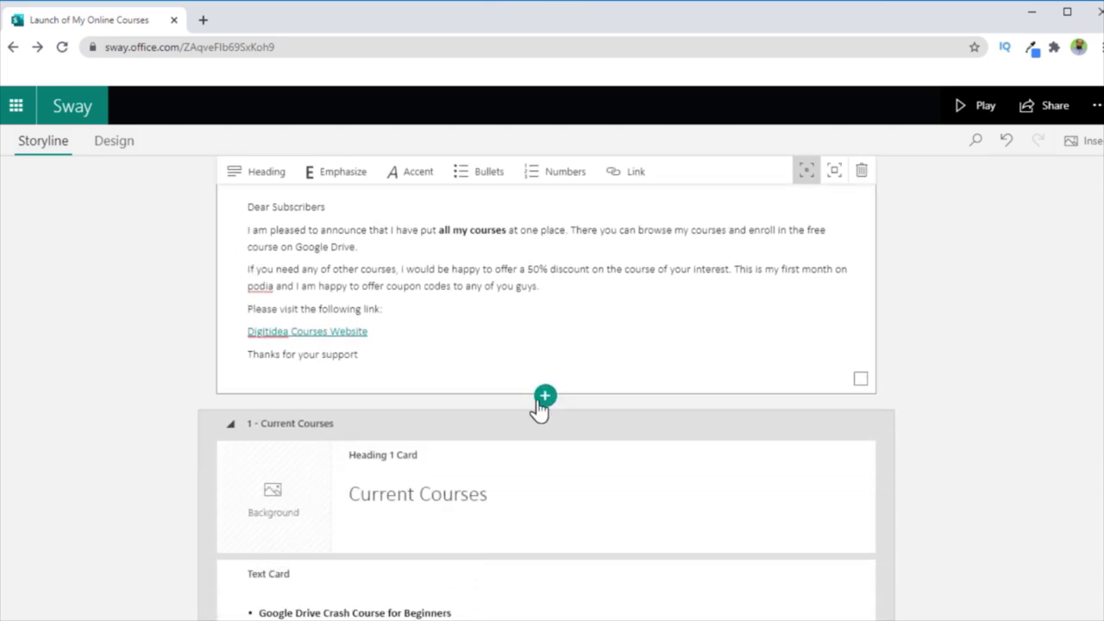
pyautogui.click(545, 396)
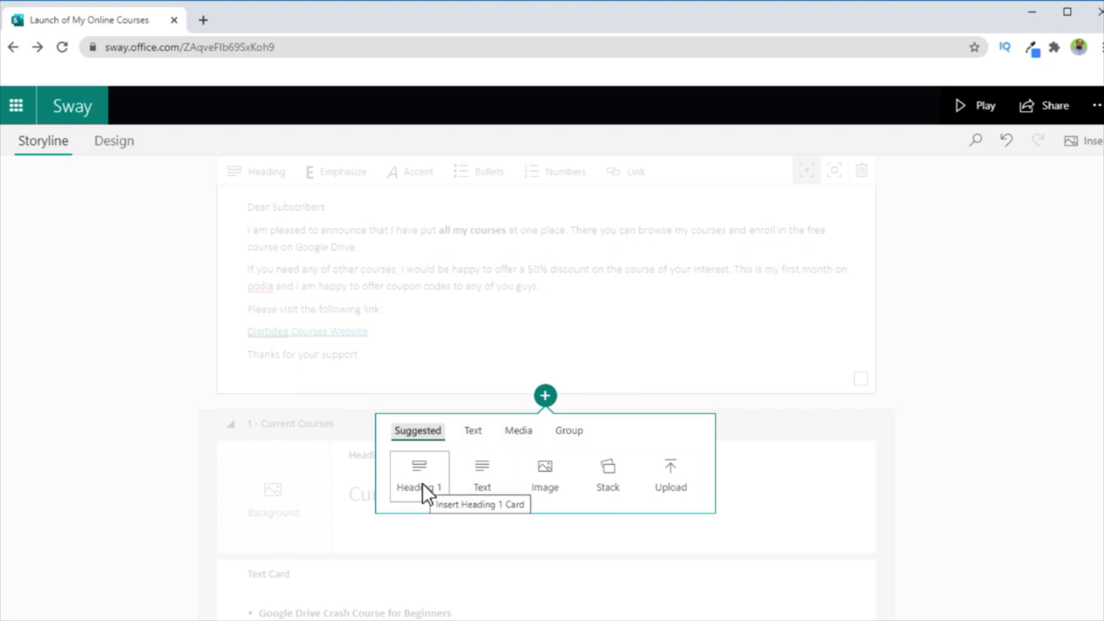
pyautogui.scroll(1, 626, 466)
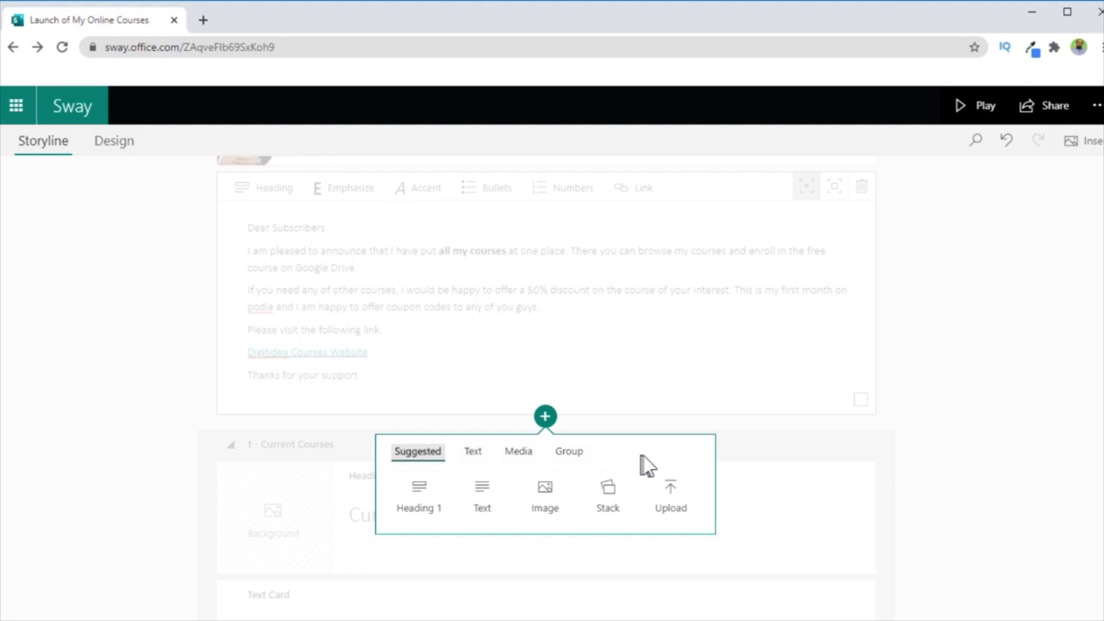
pyautogui.click(609, 493)
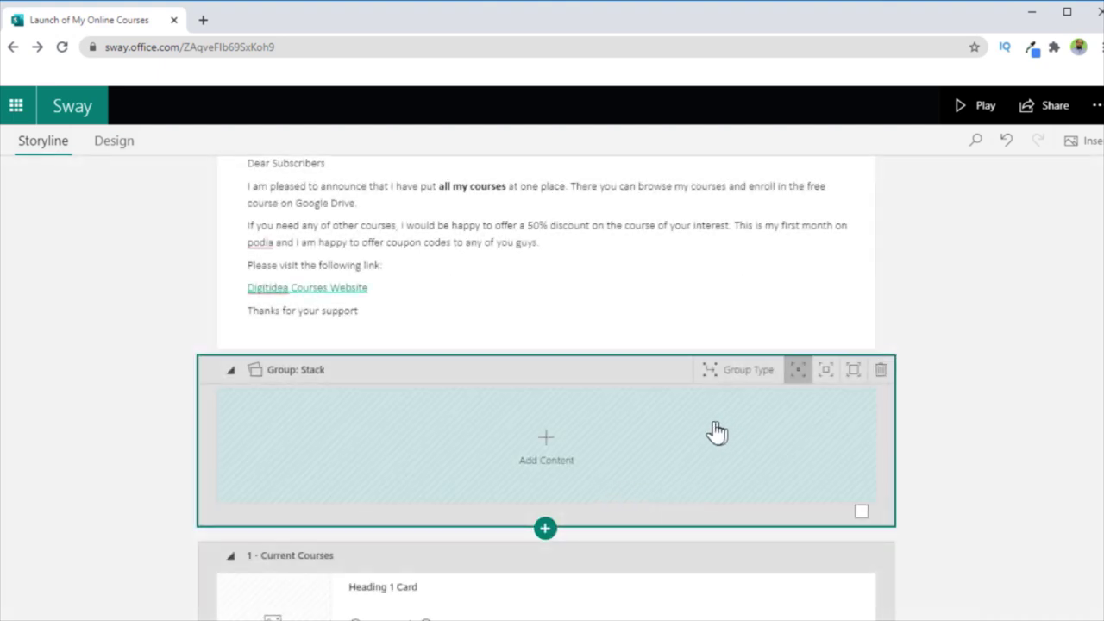
# Step: Browse the Group Type layouts for the new empty stack group
pyautogui.click(748, 378)
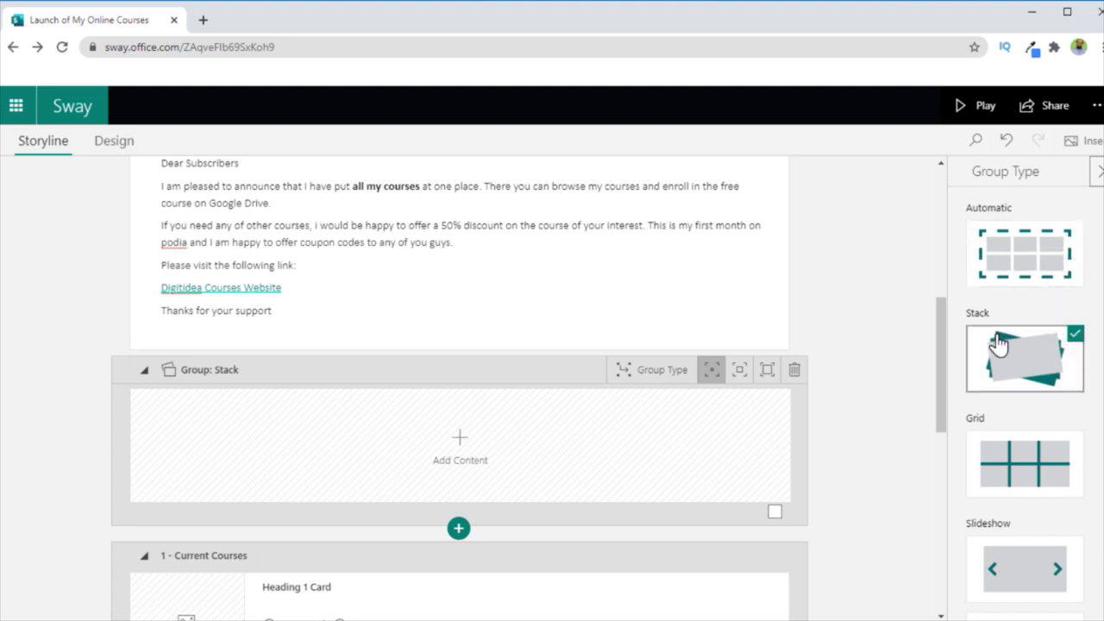
pyautogui.scroll(-1, 1035, 379)
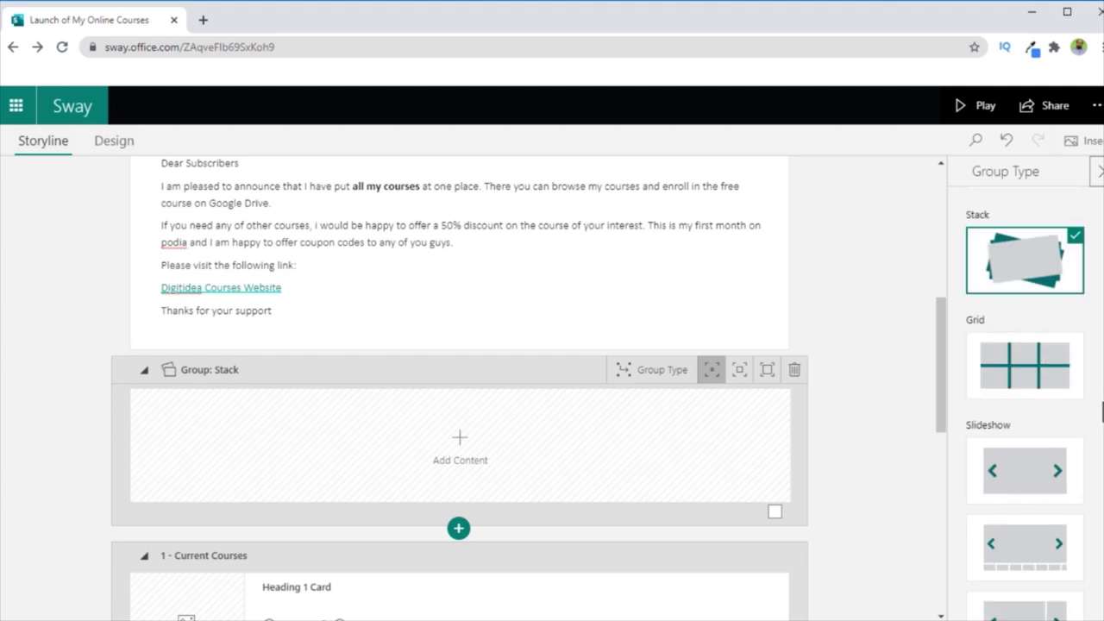
pyautogui.scroll(-1, 1030, 345)
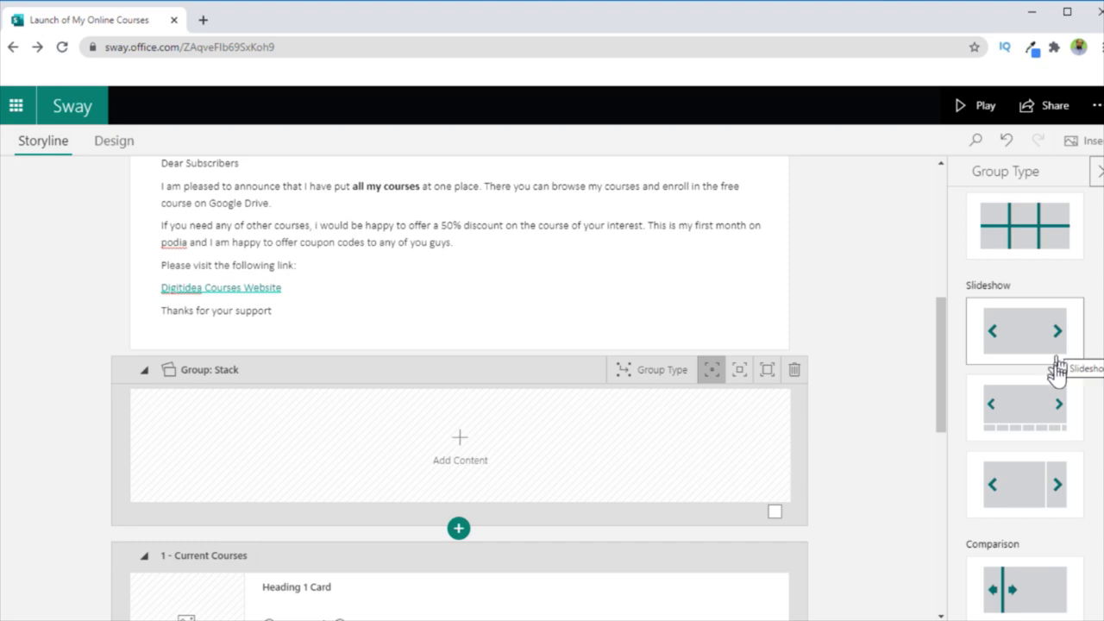
pyautogui.scroll(-1, 1029, 571)
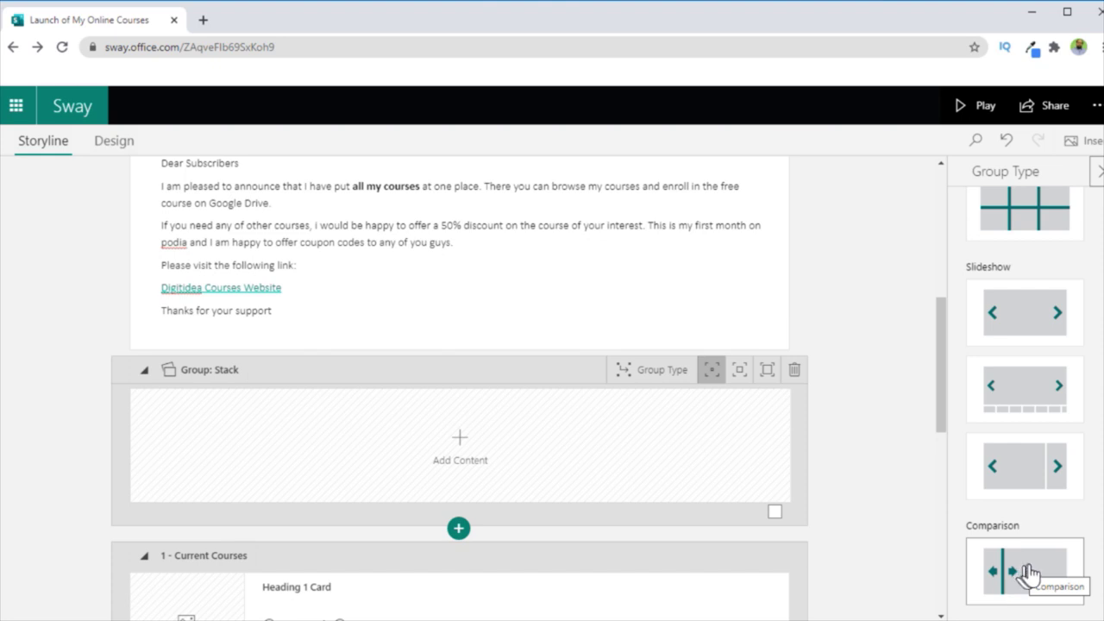
pyautogui.scroll(3, 1035, 414)
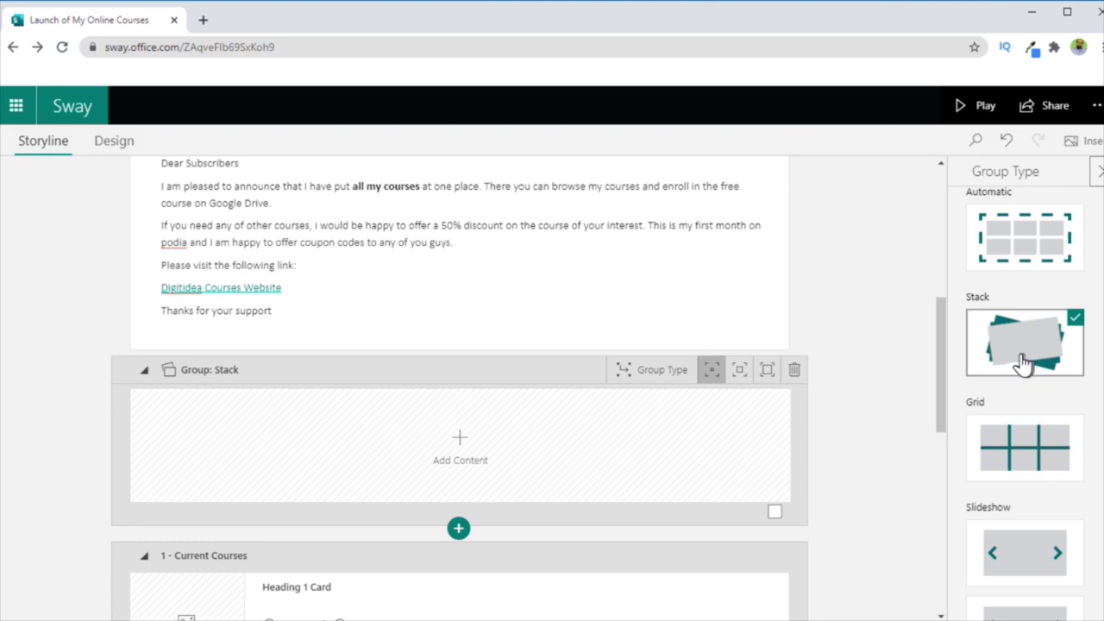
pyautogui.scroll(1, 1022, 357)
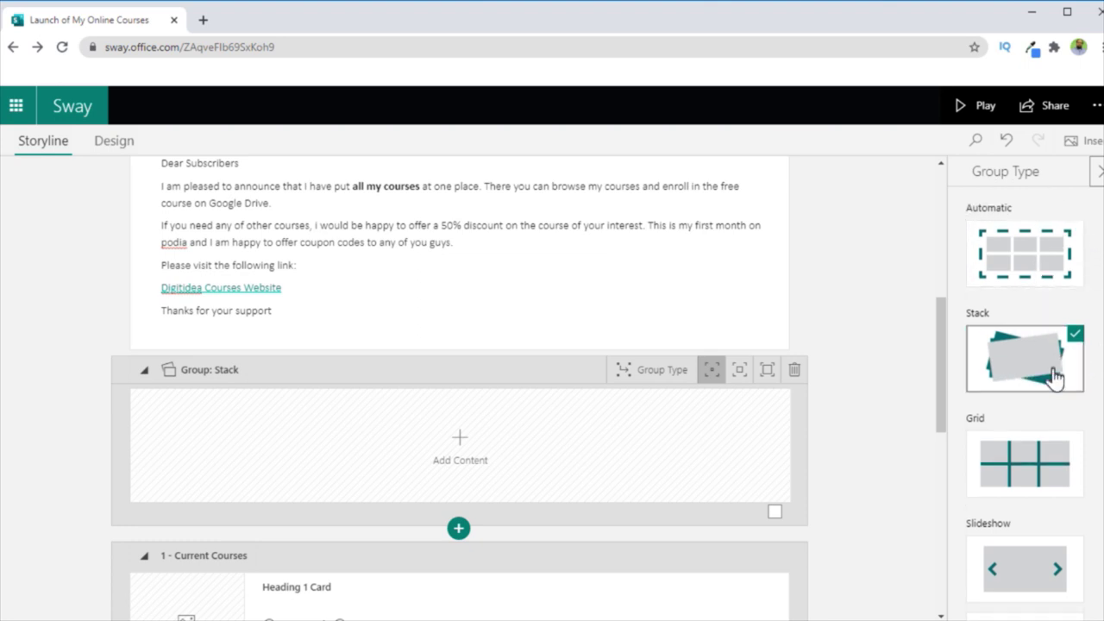
pyautogui.scroll(-1, 1055, 375)
# Step: Switch the group to Grid and add a text card reading 'I can put some text'
pyautogui.click(1021, 438)
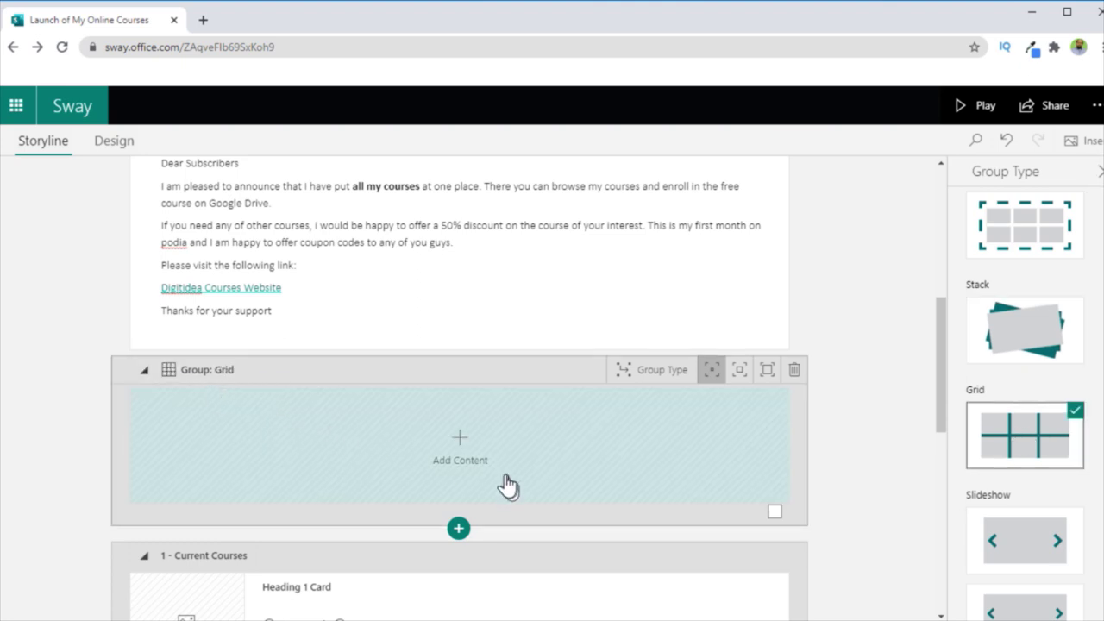
pyautogui.click(461, 445)
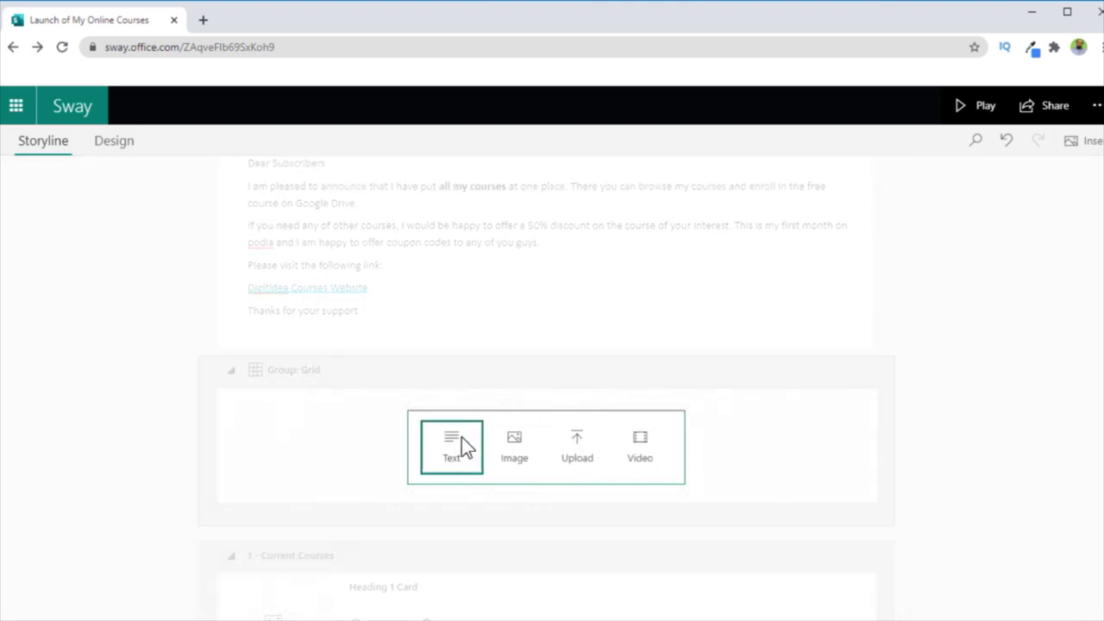
pyautogui.click(469, 453)
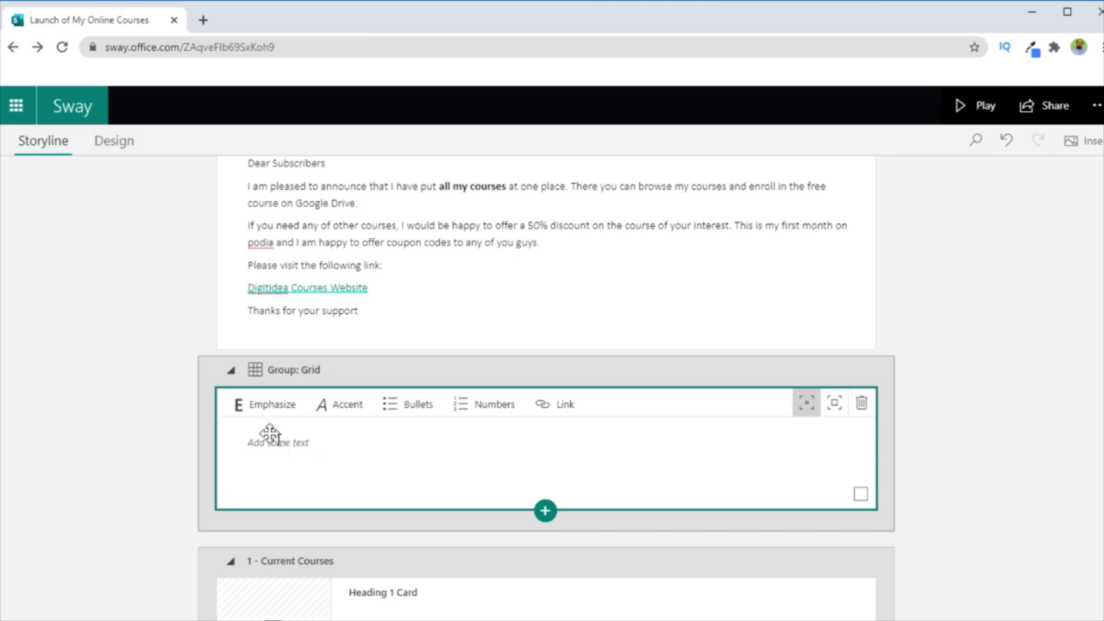
pyautogui.click(374, 447)
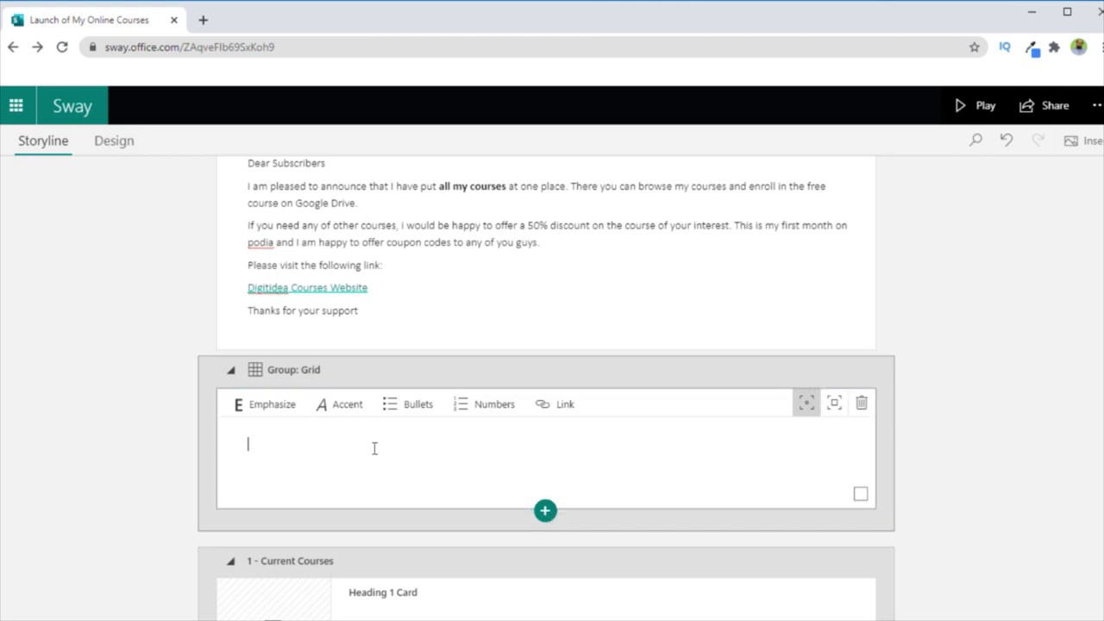
pyautogui.write('I can put some text')
# Step: Add an image card to the grid and upload a picture from My device
pyautogui.click(544, 511)
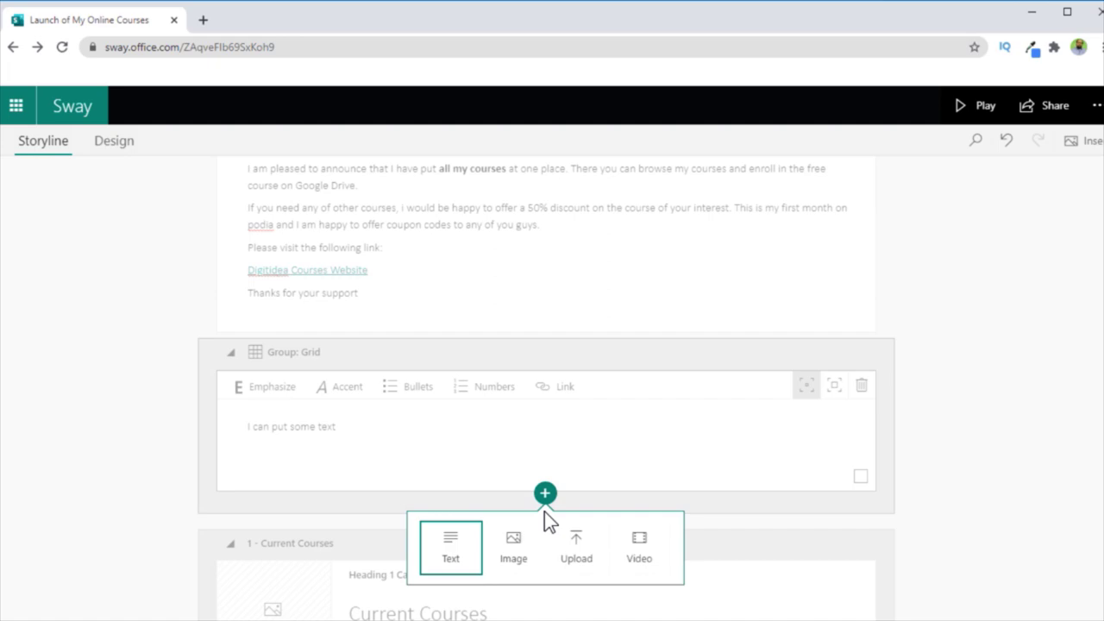
pyautogui.click(515, 556)
pyautogui.click(818, 172)
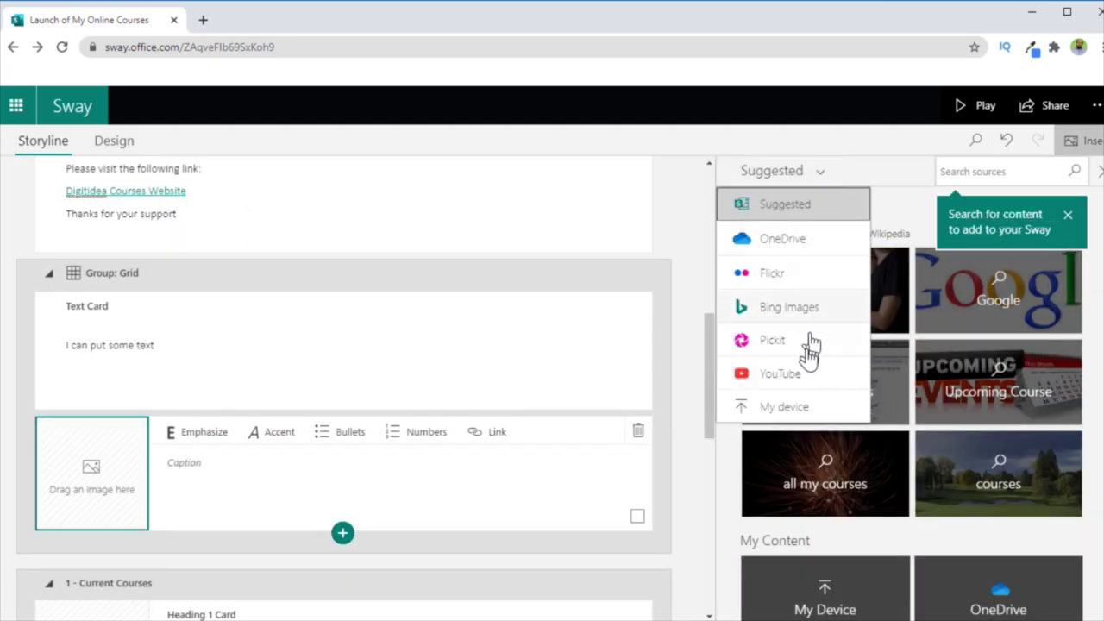
pyautogui.click(790, 406)
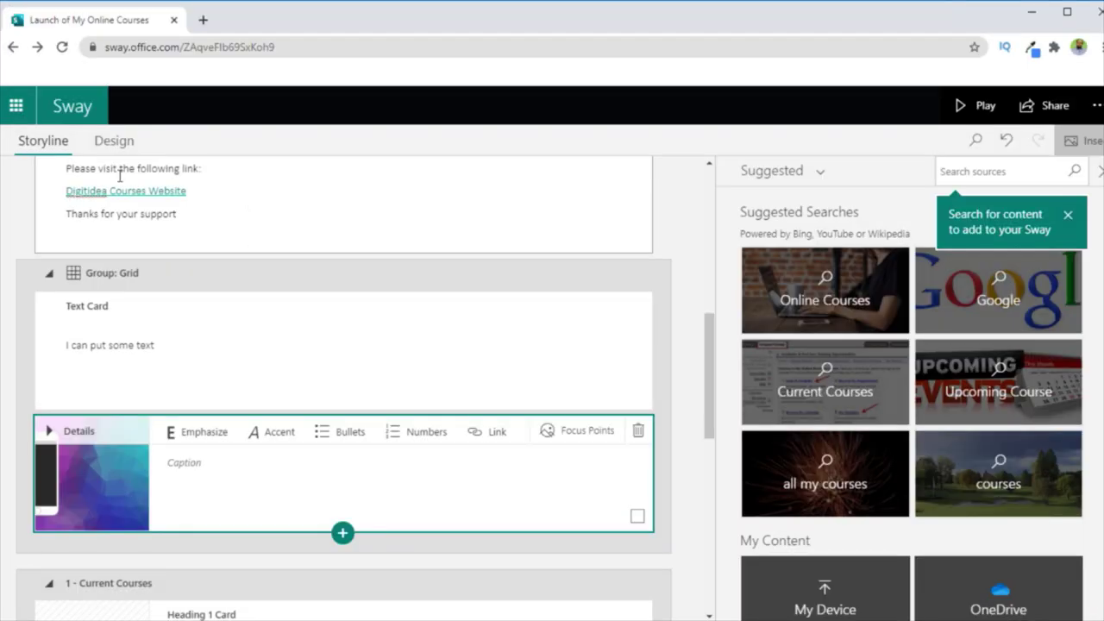
# Step: Scroll the Design preview to view the grid's text and colourful image beside the letter
pyautogui.click(109, 145)
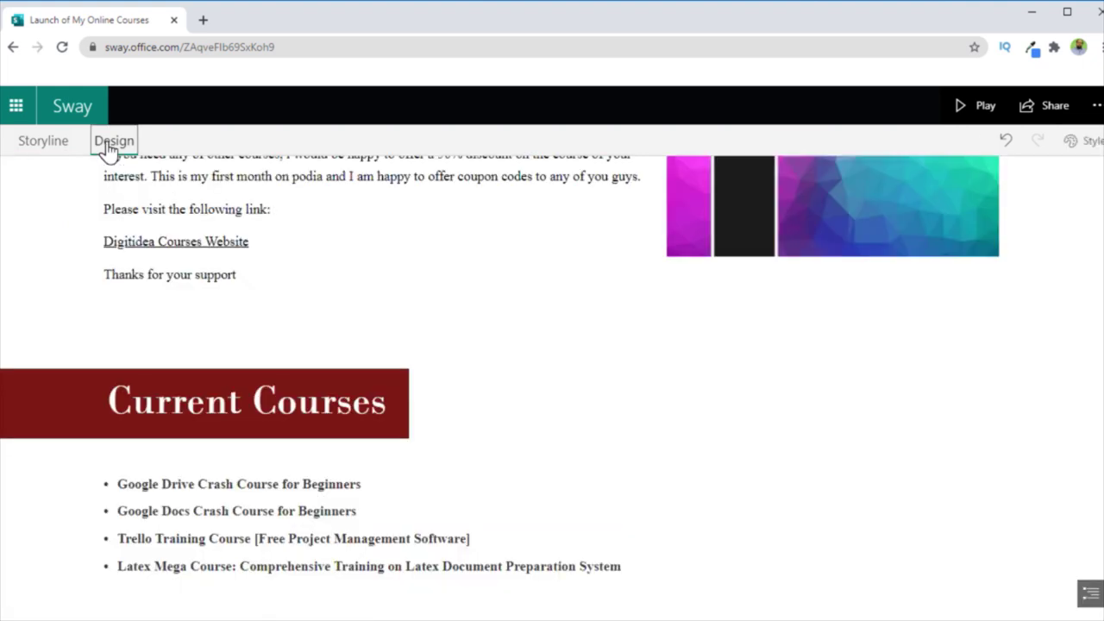
pyautogui.scroll(-6, 711, 267)
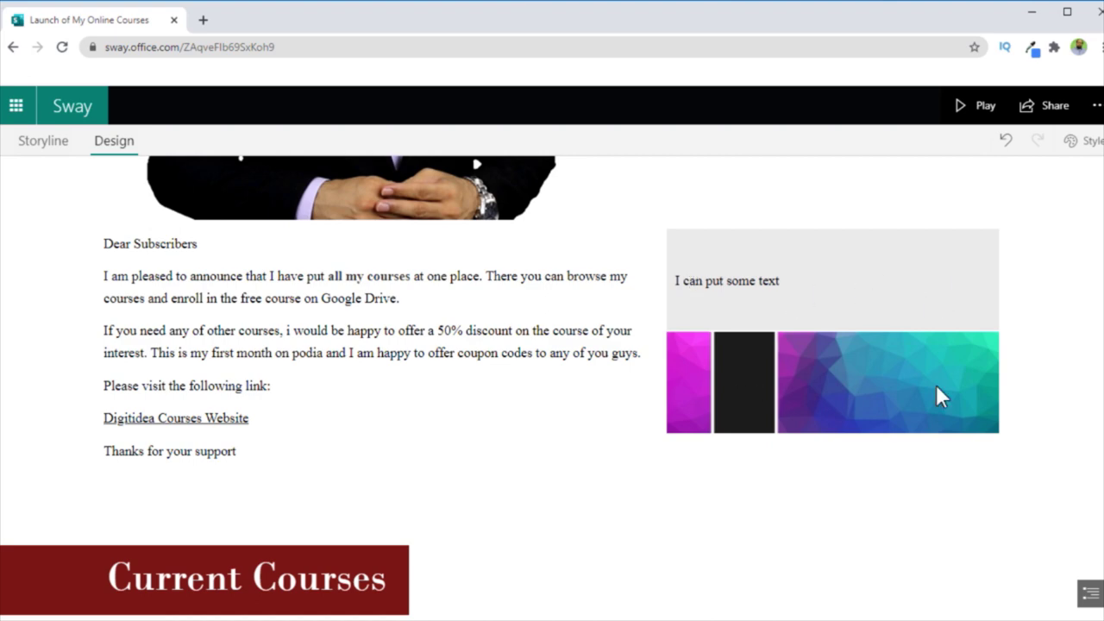
pyautogui.scroll(5, 881, 384)
pyautogui.scroll(2, 881, 383)
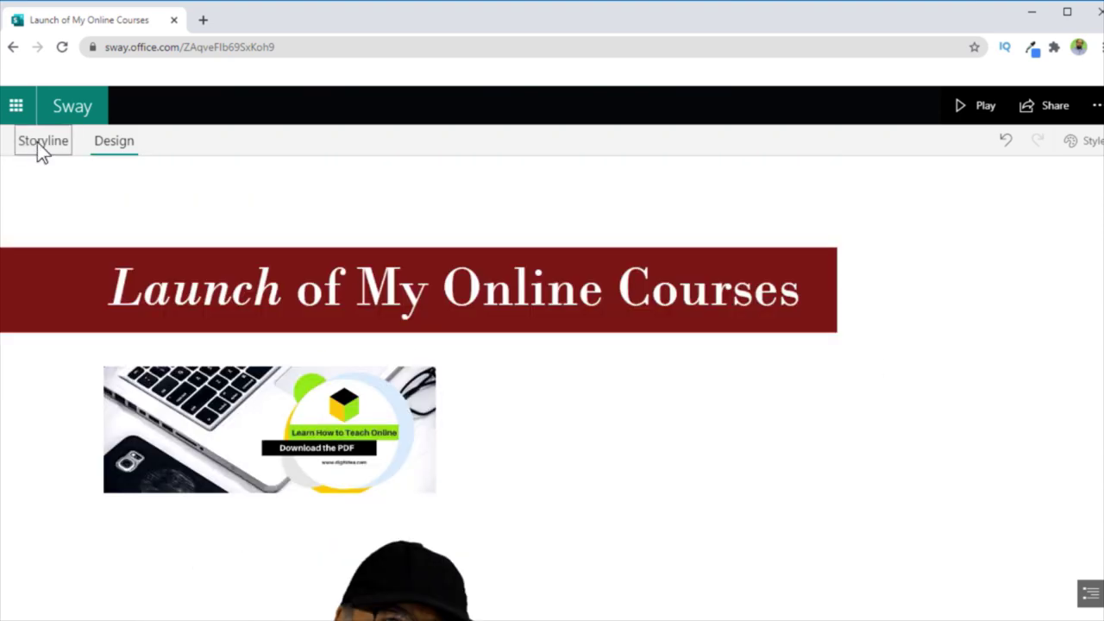
# Step: Ungroup the Grid group into separate text and image cards, then check them in Design
pyautogui.click(37, 142)
pyautogui.scroll(-1, 50, 216)
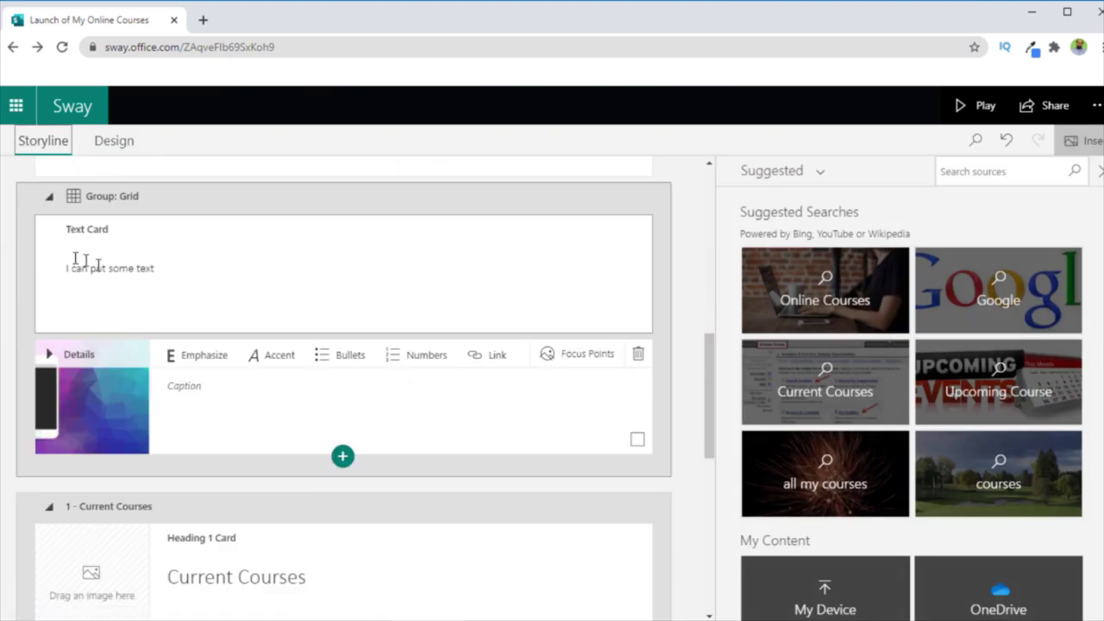
pyautogui.click(49, 198)
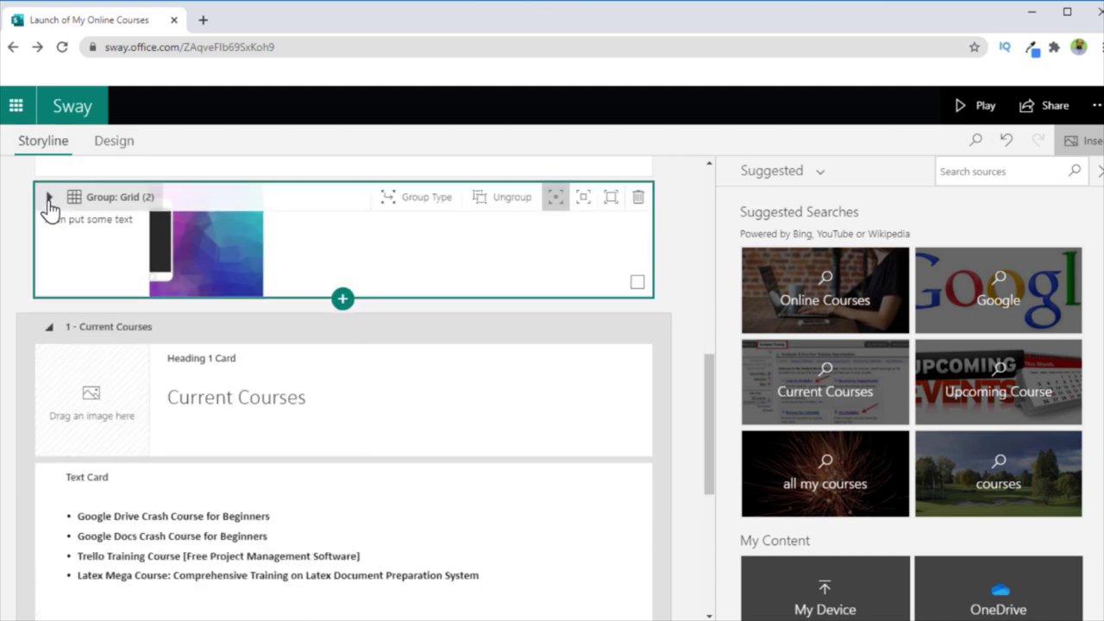
pyautogui.click(512, 201)
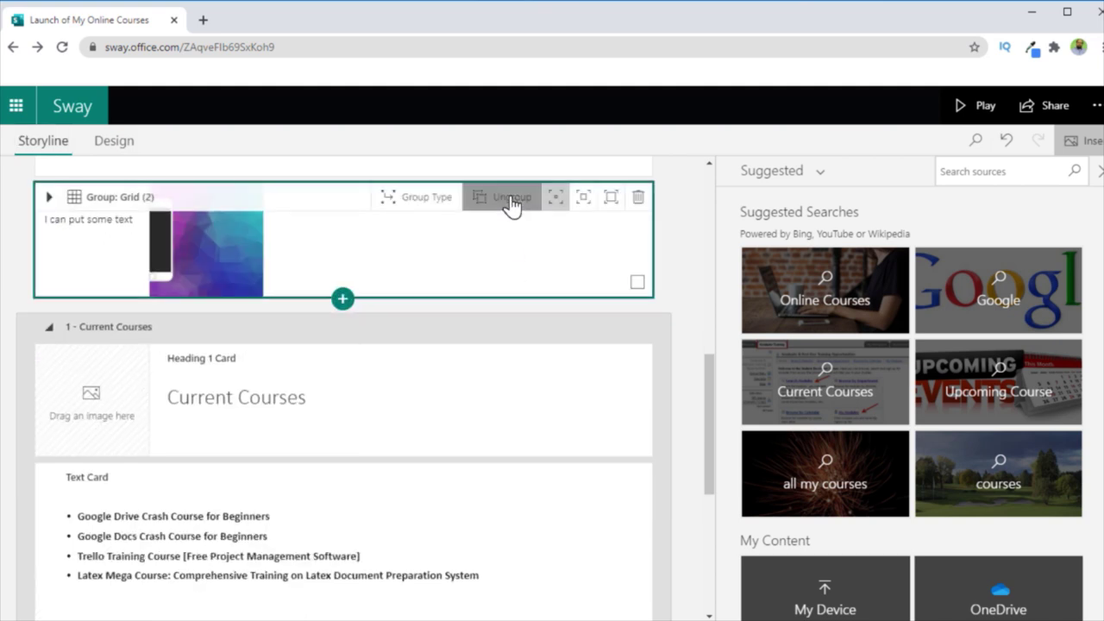
pyautogui.click(116, 143)
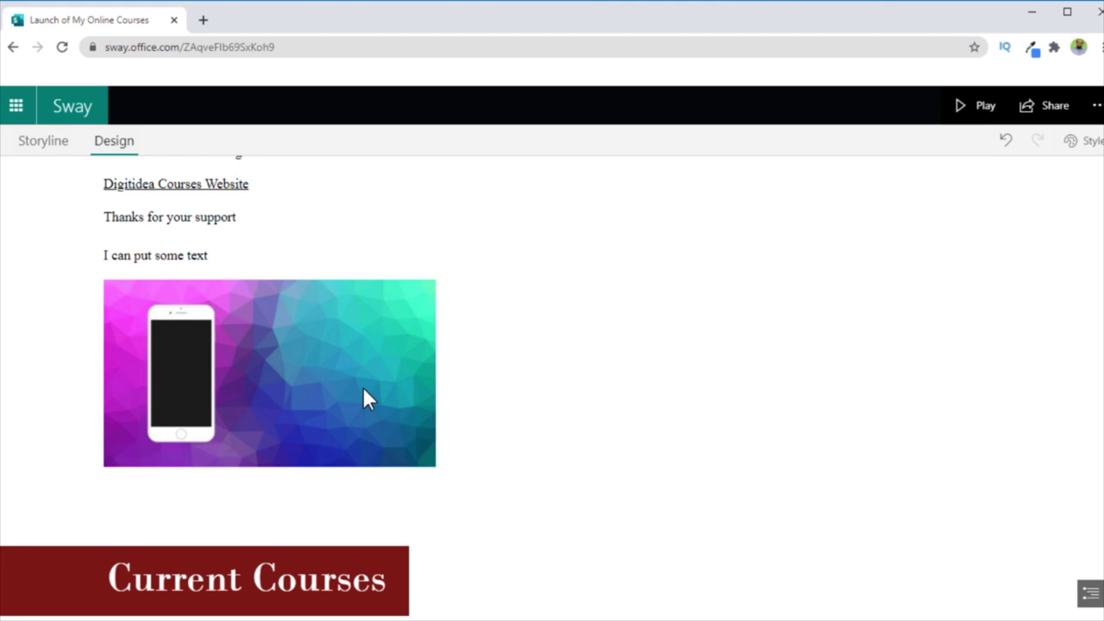
pyautogui.scroll(1, 363, 388)
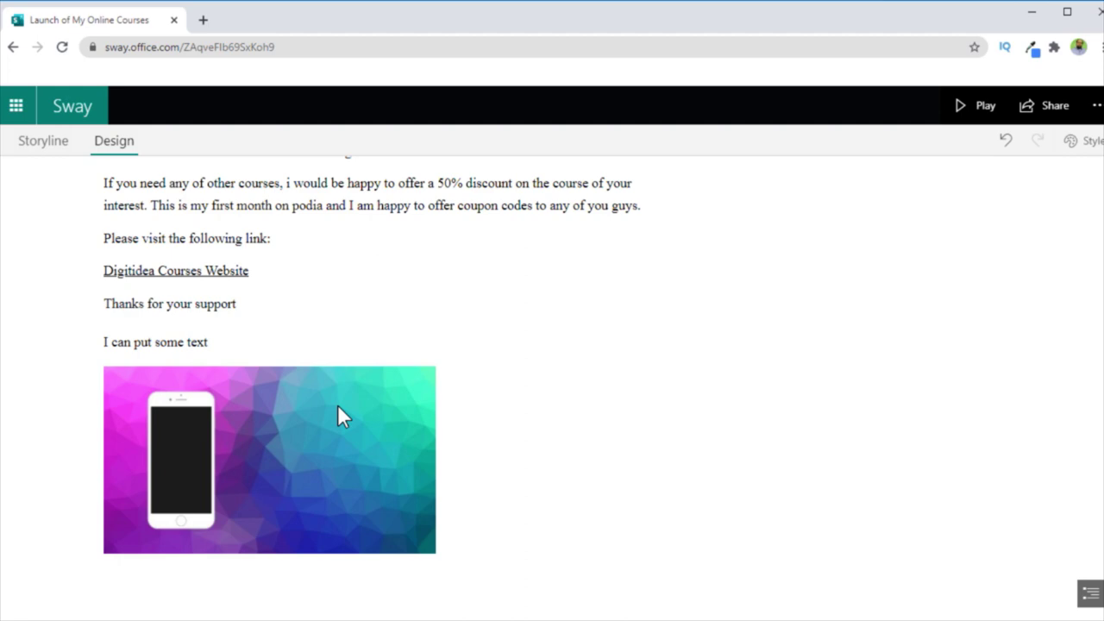
# Step: Delete the learn-to-teach-online.png image card and the 'I can put some text' card
pyautogui.click(43, 143)
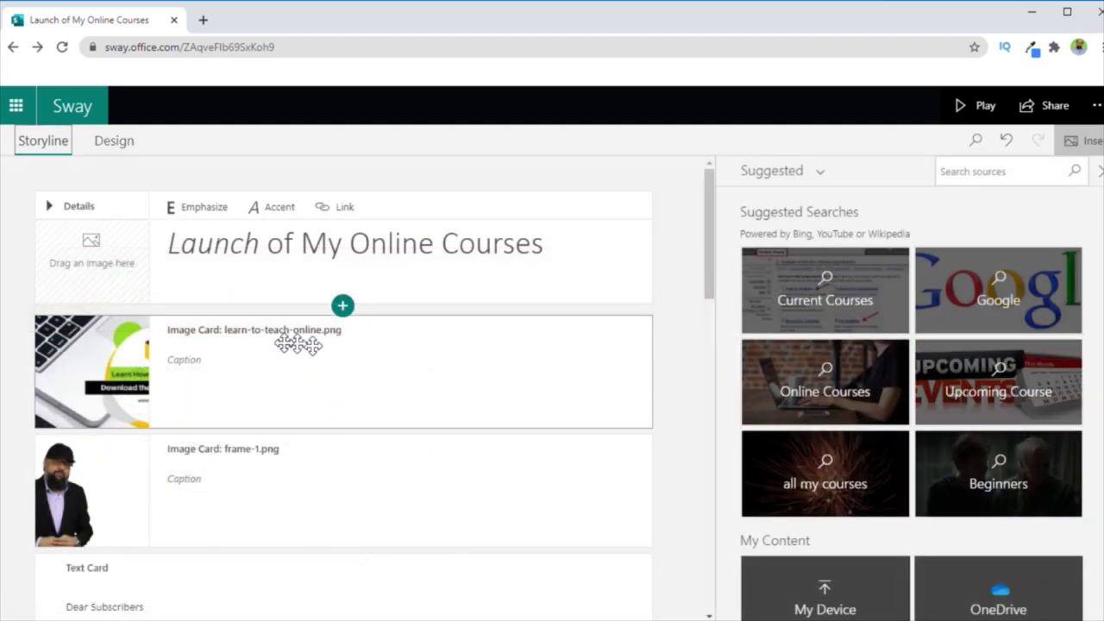
pyautogui.click(475, 322)
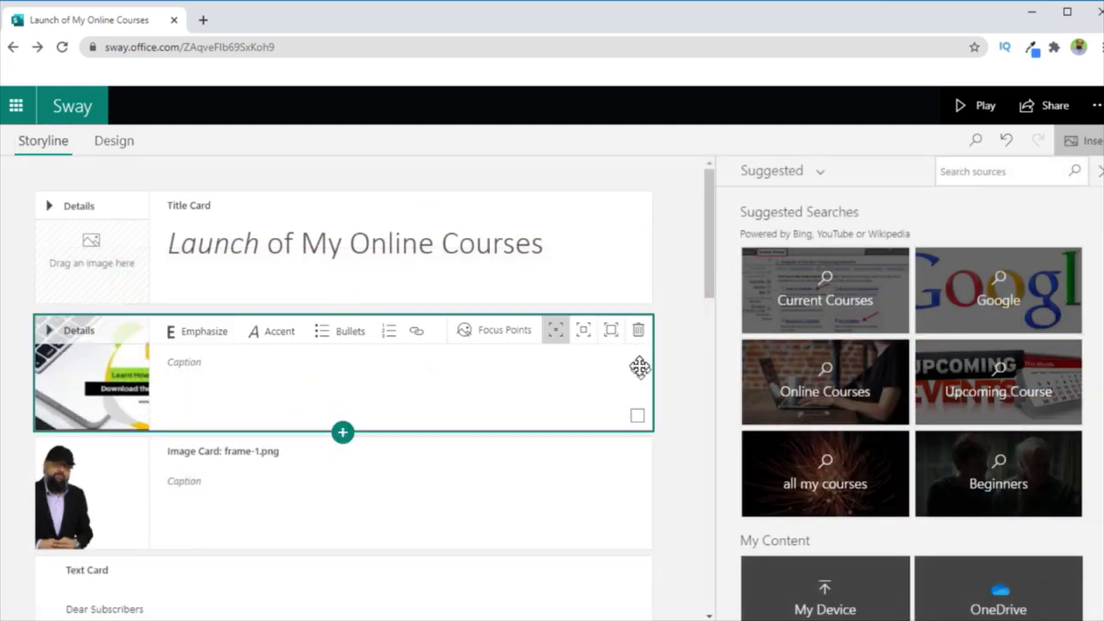
pyautogui.click(638, 331)
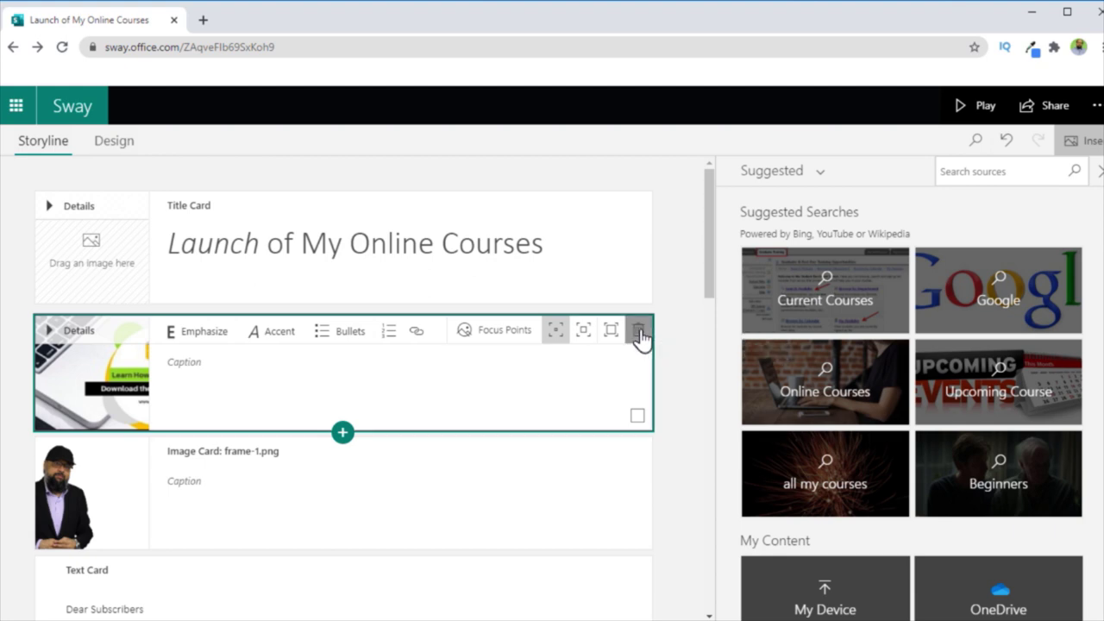
pyautogui.scroll(-8, 544, 509)
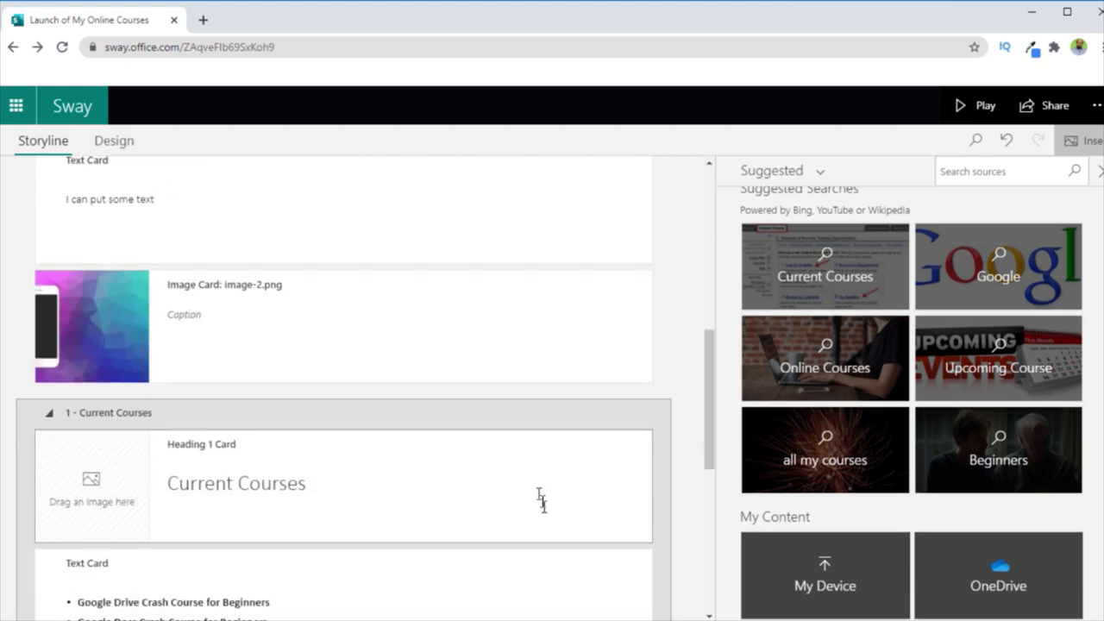
pyautogui.scroll(2, 517, 423)
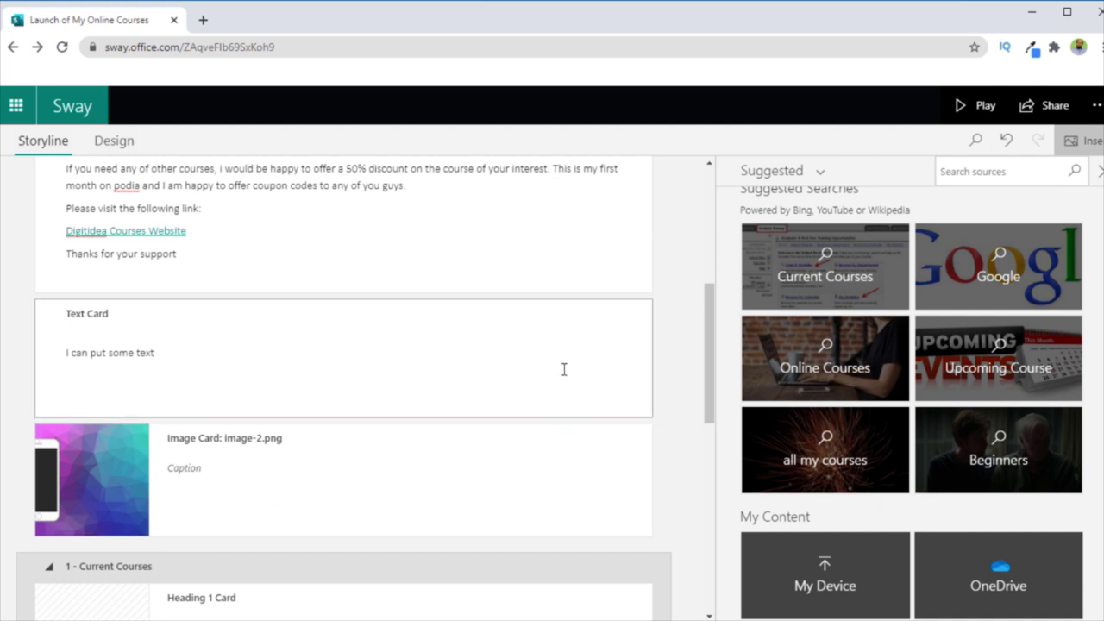
pyautogui.click(640, 312)
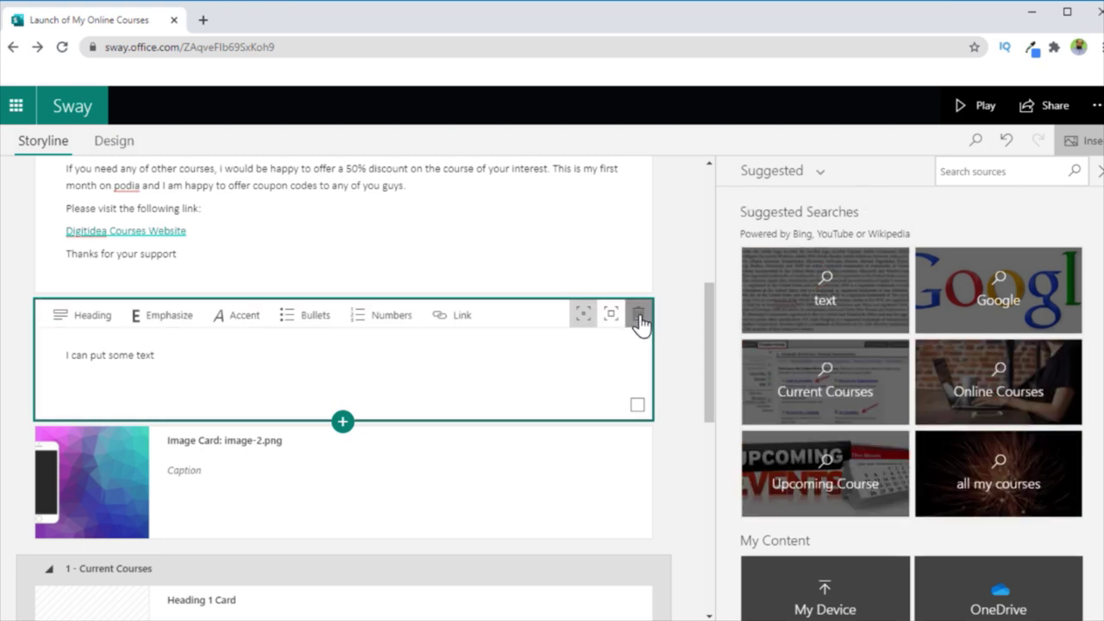
pyautogui.click(638, 315)
pyautogui.scroll(1, 505, 313)
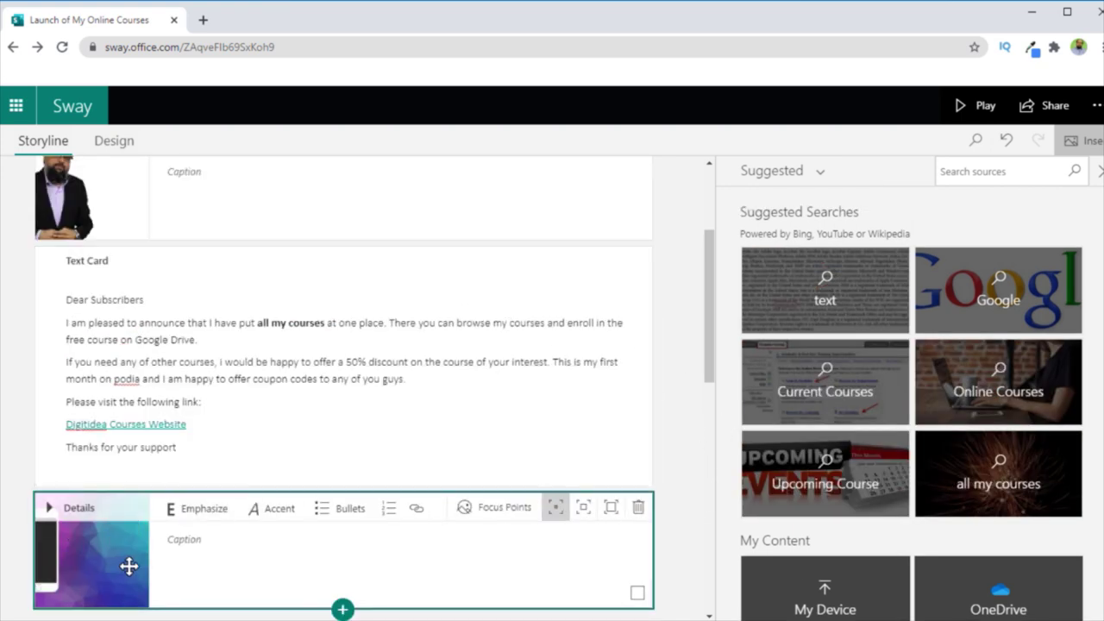
# Step: Mark two focus points on the colourful image, at the phone's top and bottom
pyautogui.click(507, 524)
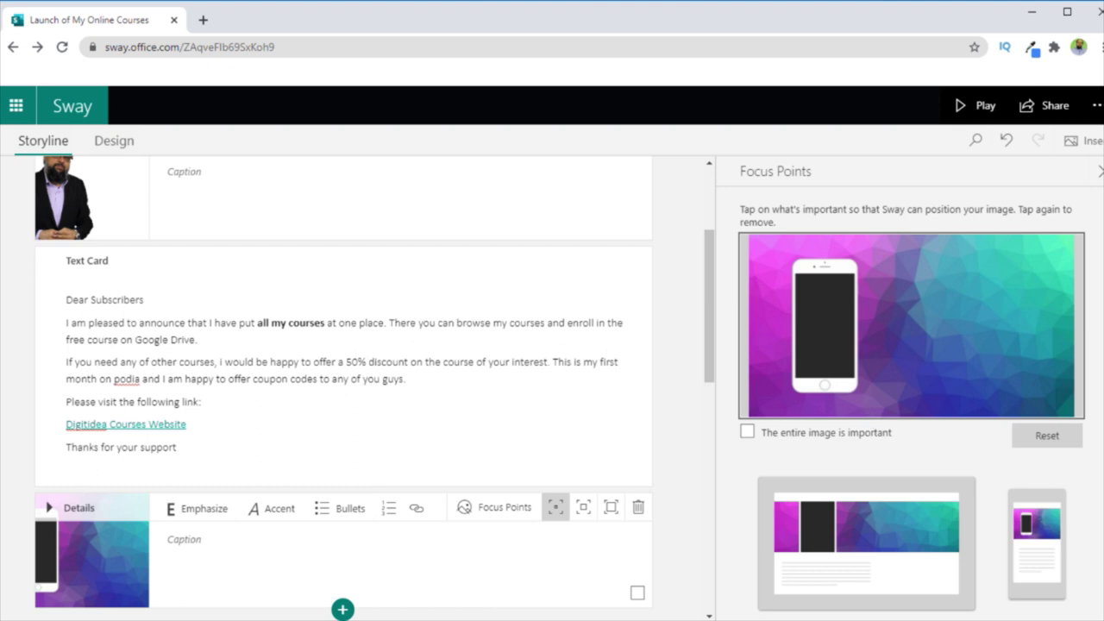
pyautogui.scroll(-1, 862, 449)
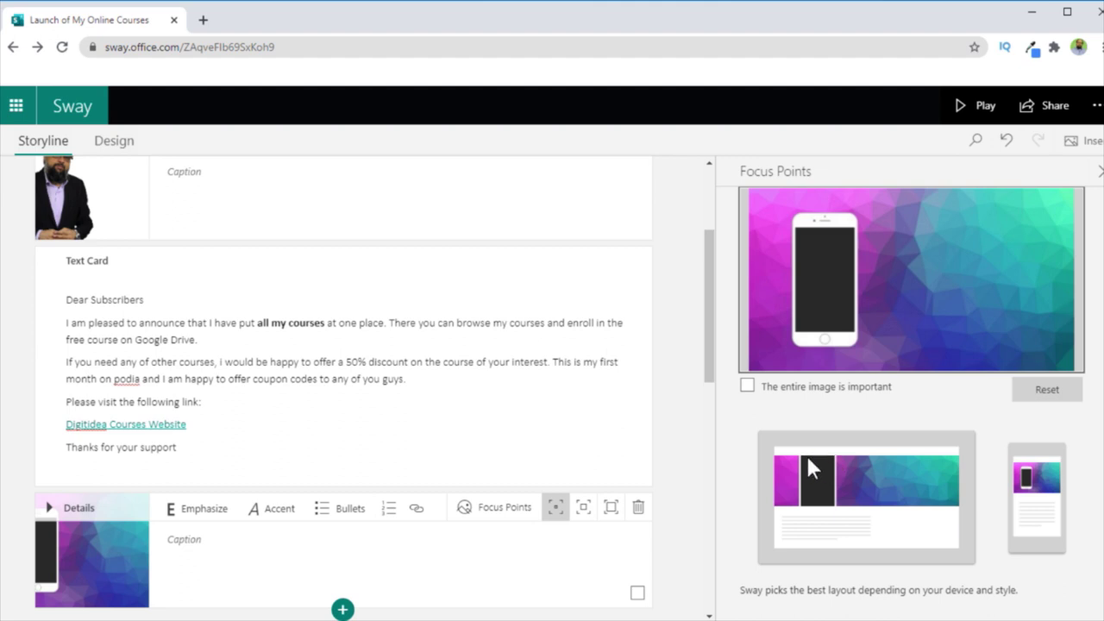
pyautogui.click(824, 221)
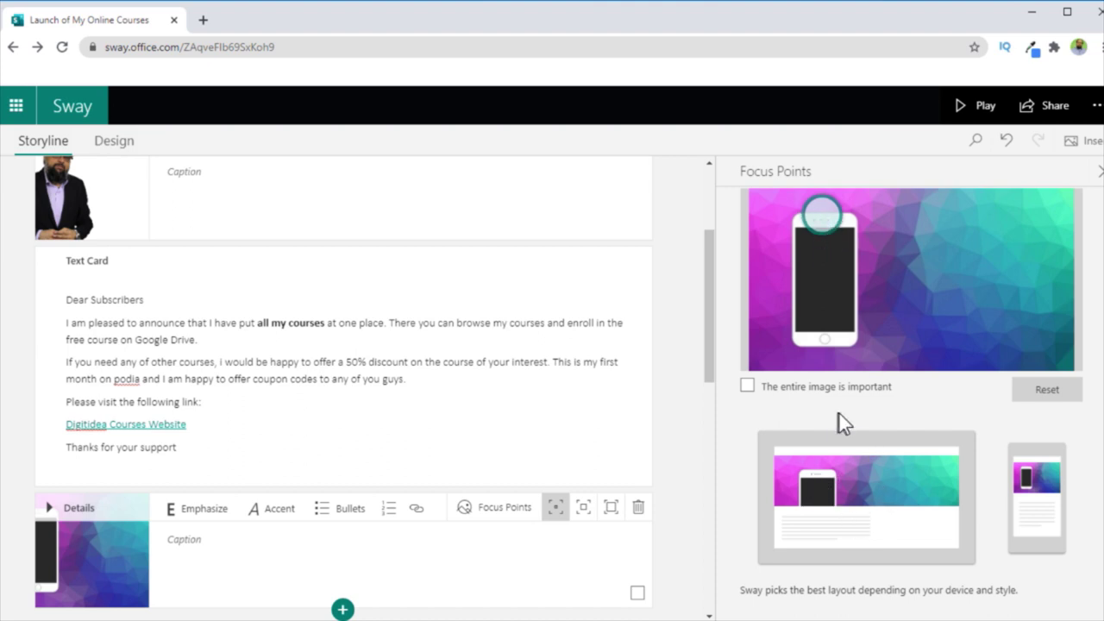
pyautogui.click(828, 345)
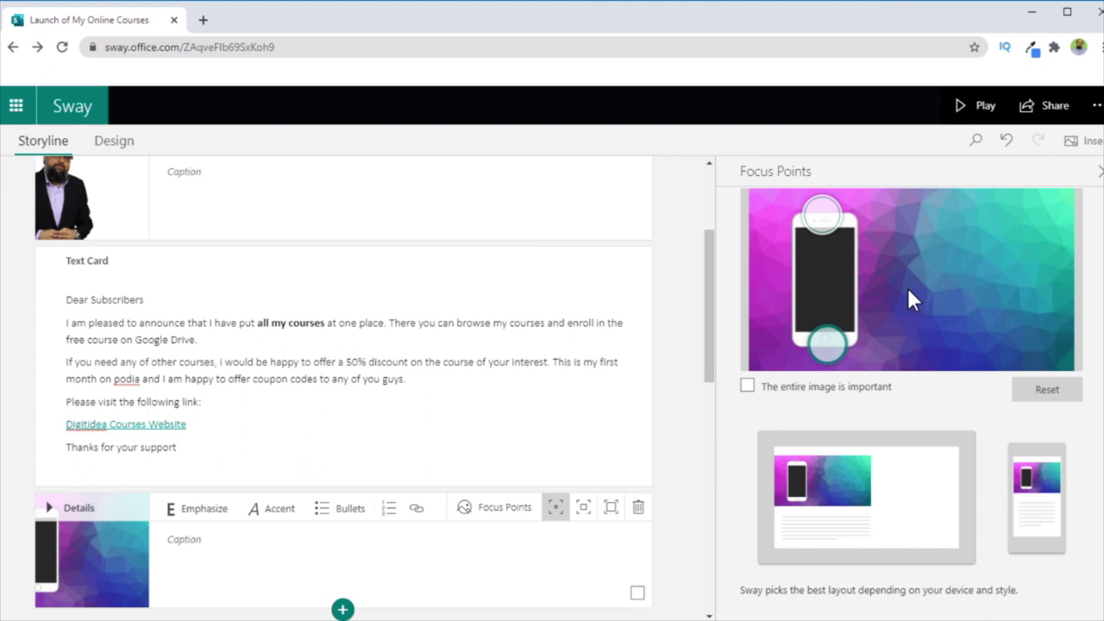
pyautogui.click(824, 216)
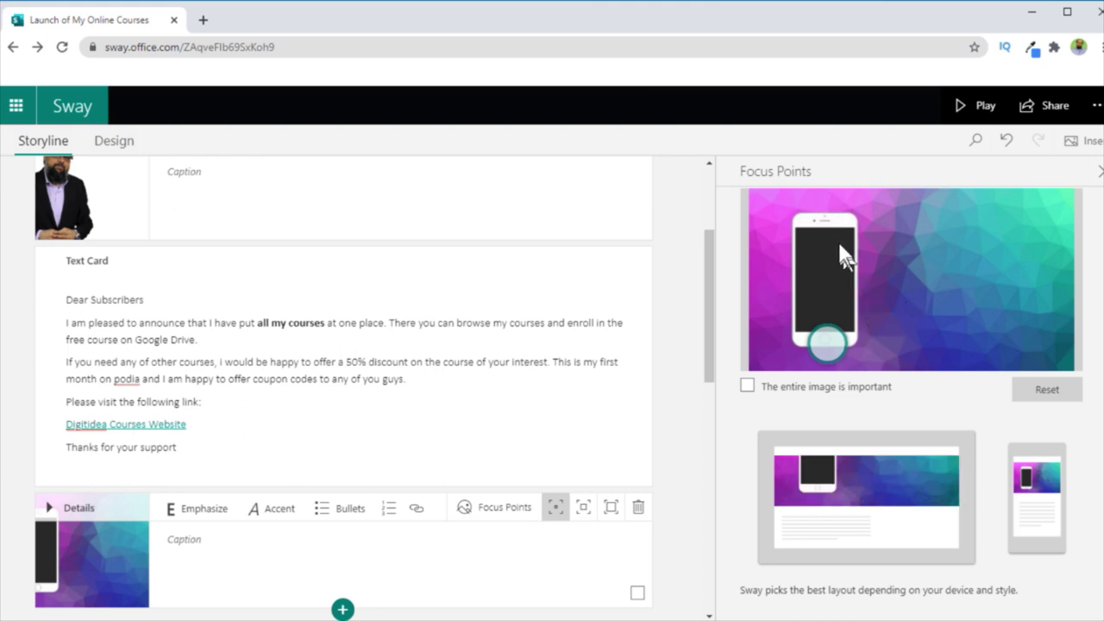
pyautogui.click(831, 226)
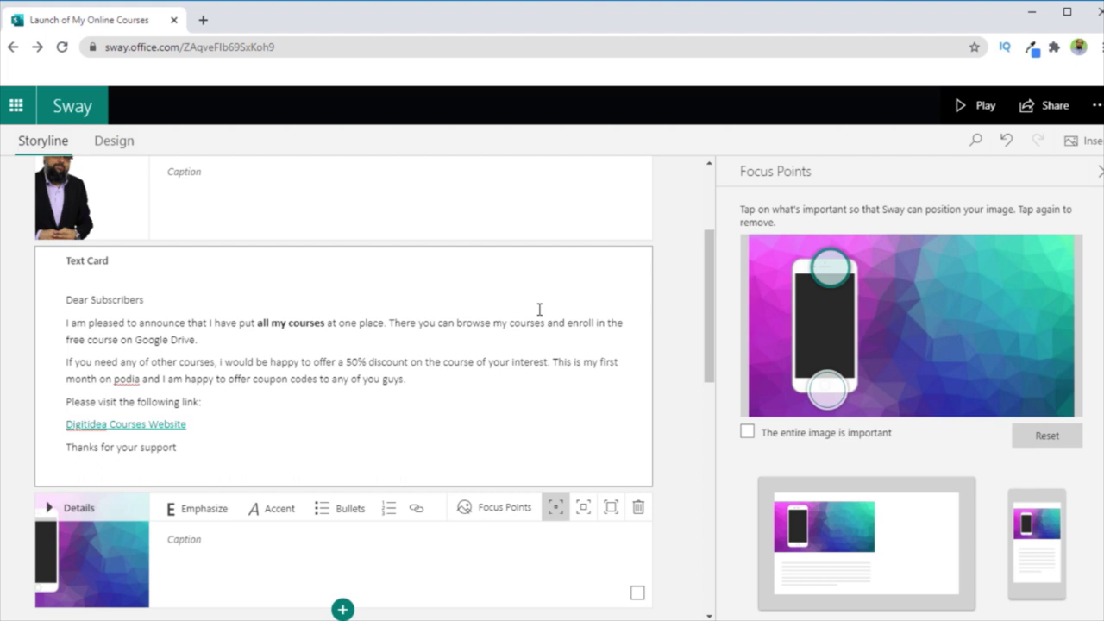
# Step: Set learn-to-teach-online.png from My Device as the title card's background image
pyautogui.click(112, 142)
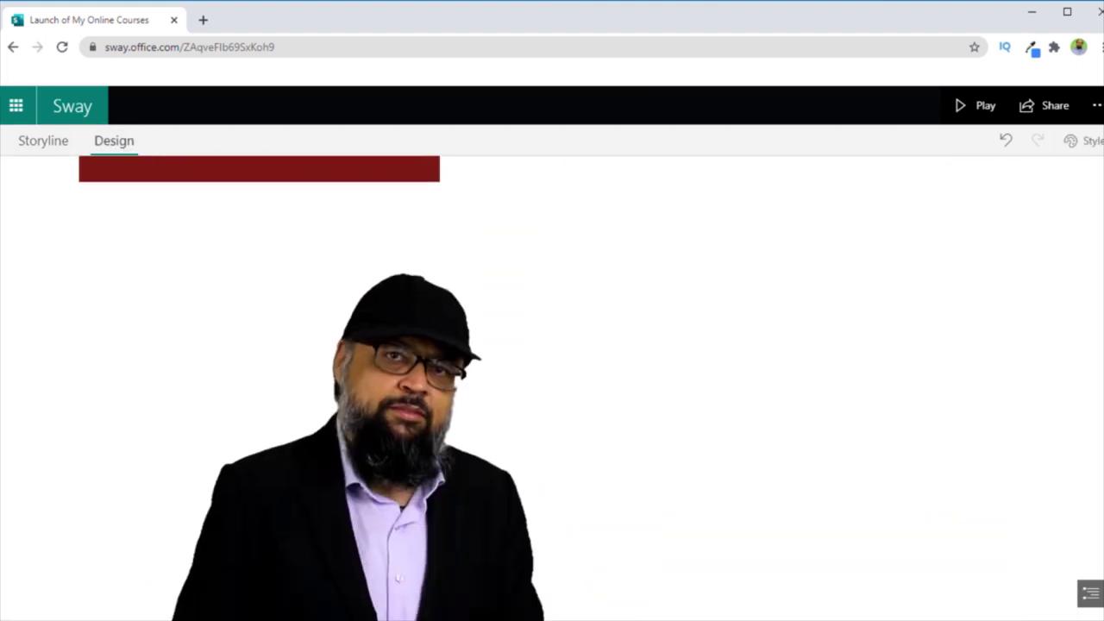
pyautogui.scroll(-5, 345, 387)
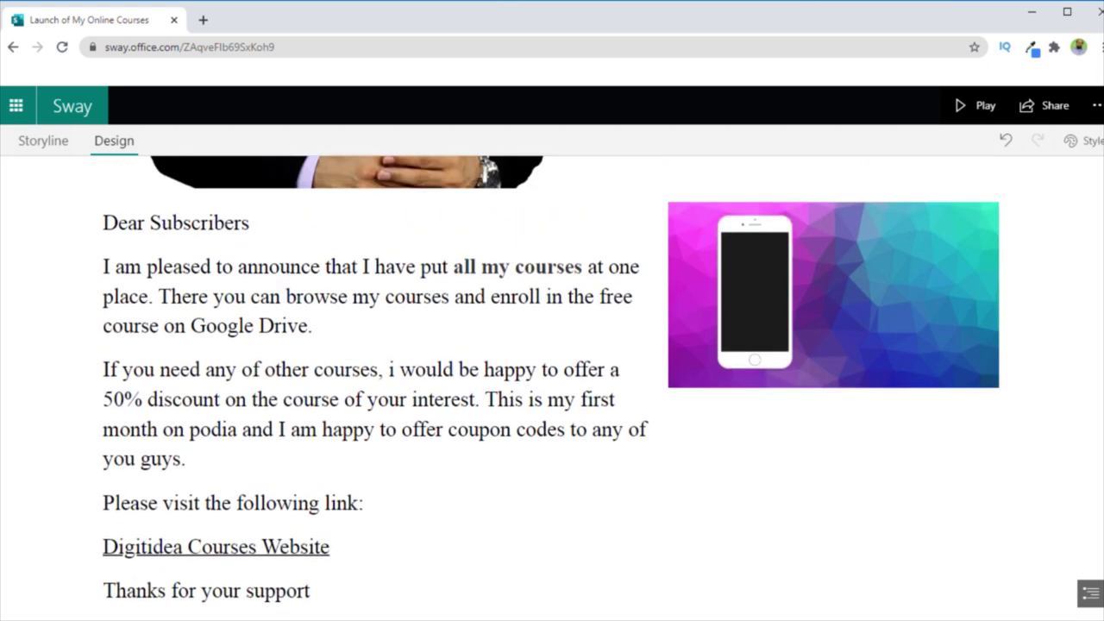
pyautogui.click(43, 140)
pyautogui.click(258, 261)
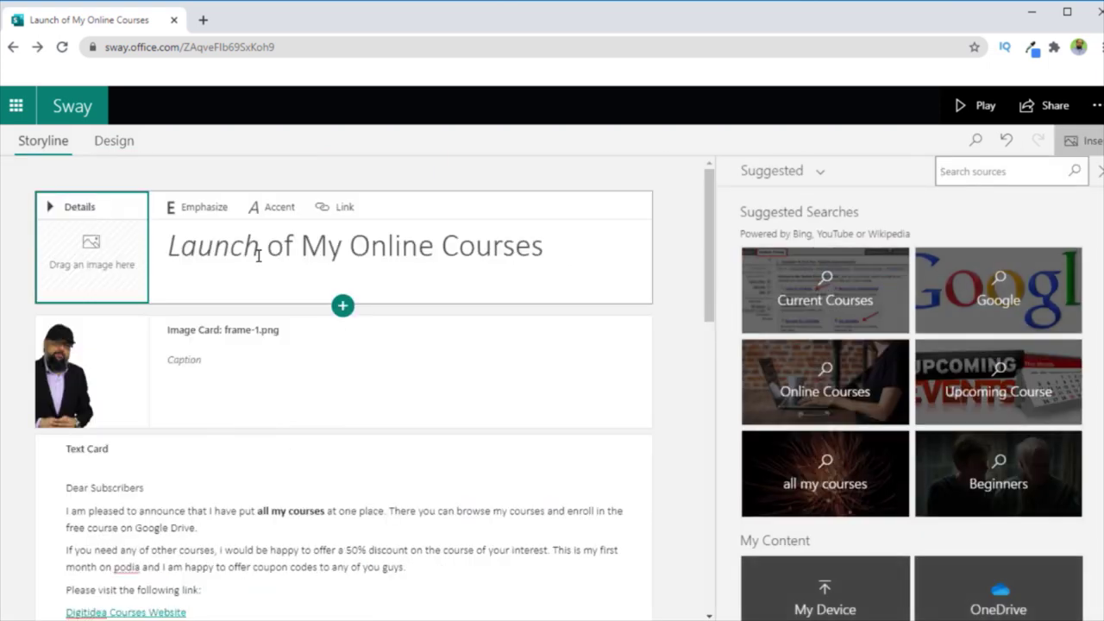
pyautogui.click(125, 261)
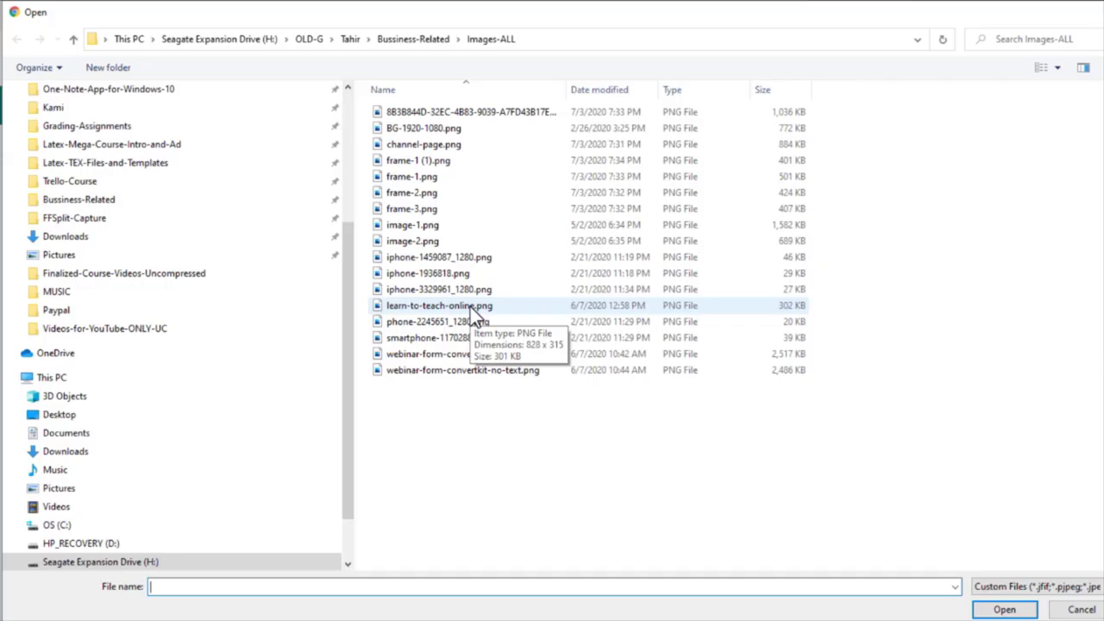
pyautogui.click(465, 307)
pyautogui.click(1001, 610)
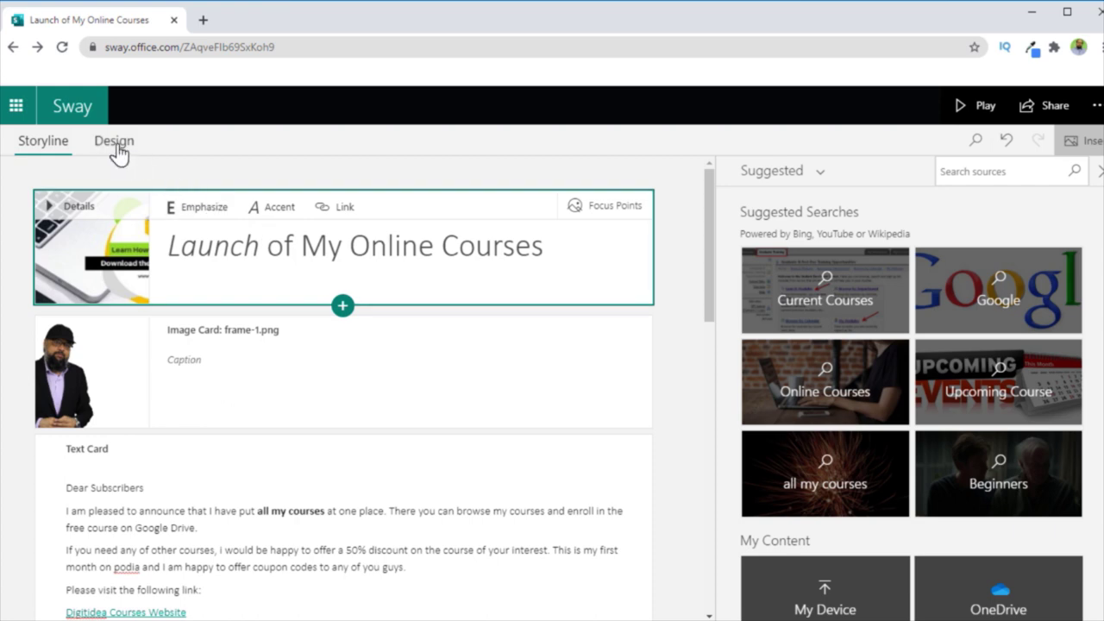
# Step: Preview the Design from the dark red title banner down to the course lists
pyautogui.click(114, 141)
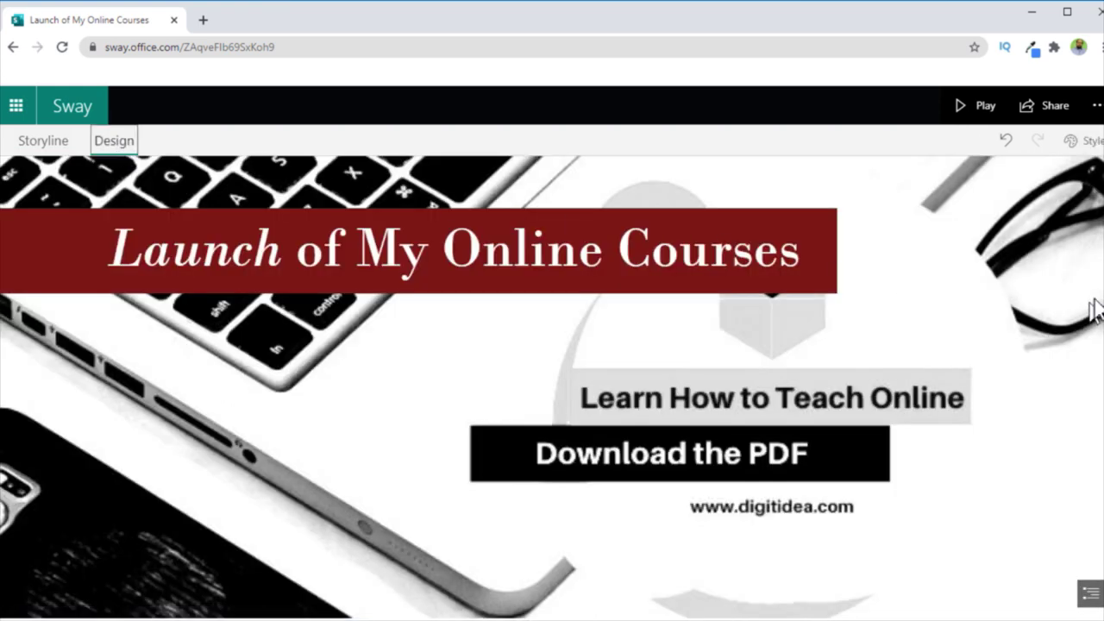
pyautogui.scroll(-3, 1092, 308)
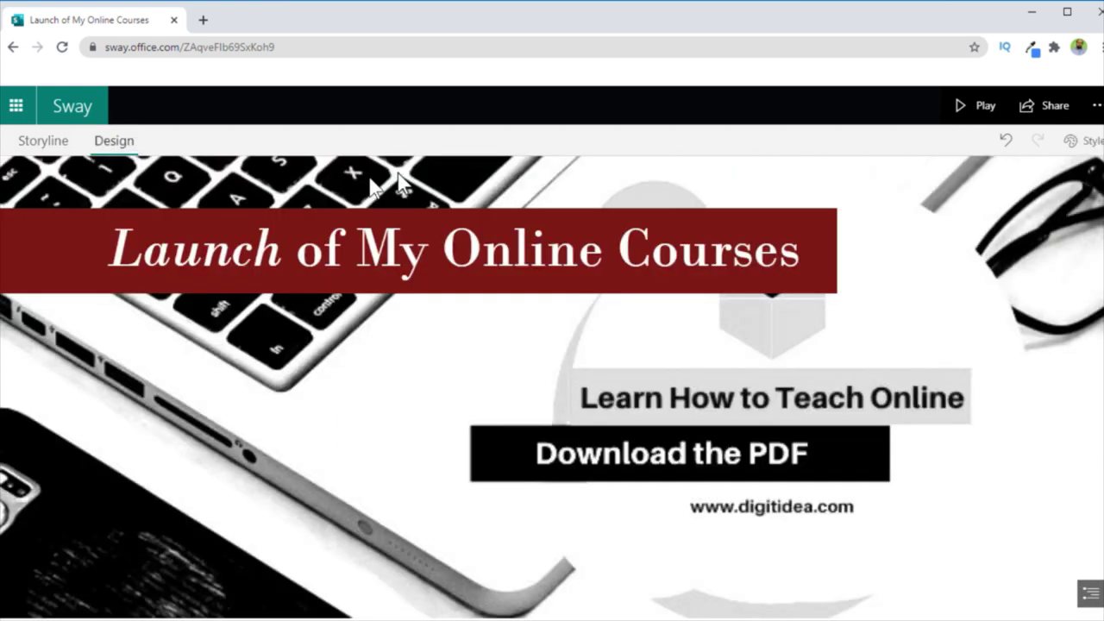
pyautogui.scroll(-2, 1023, 311)
pyautogui.scroll(-7, 552, 388)
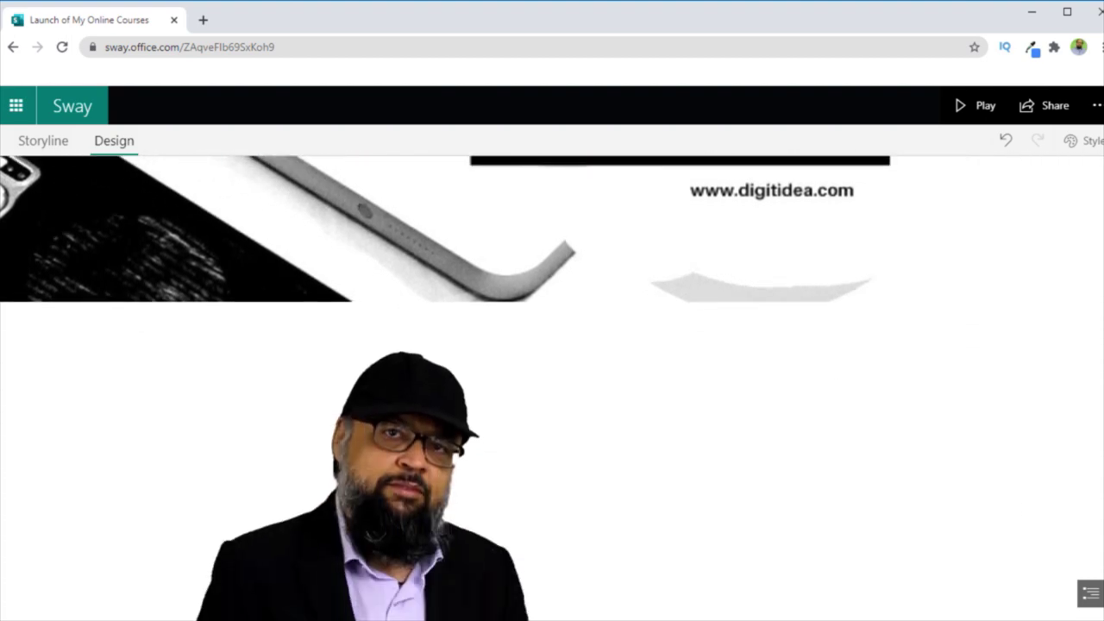
pyautogui.scroll(-5, 551, 388)
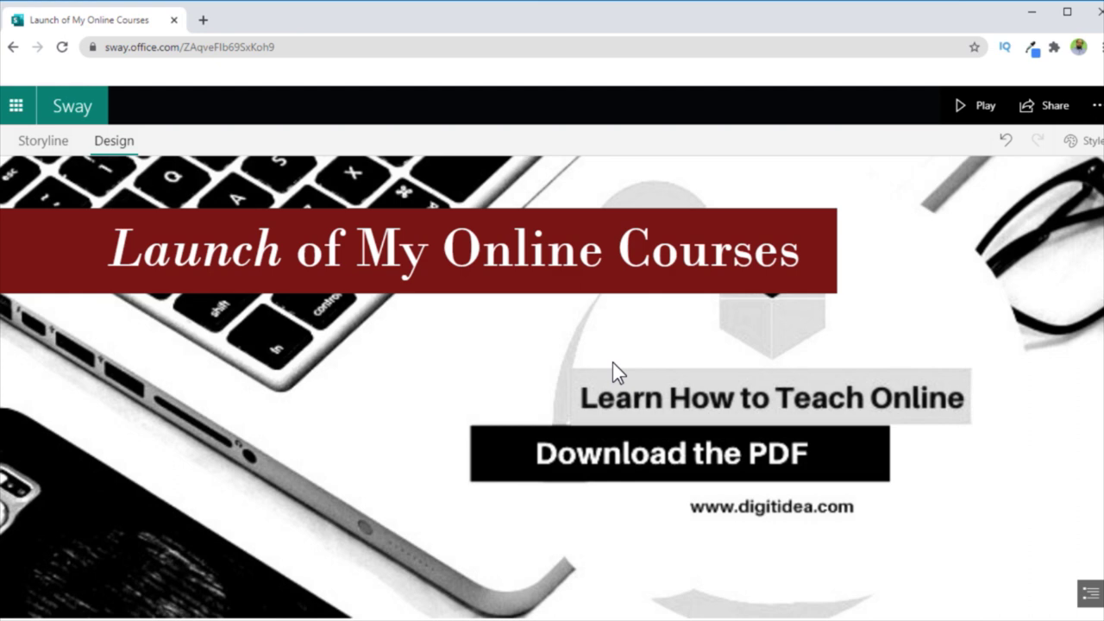
pyautogui.scroll(-2, 612, 362)
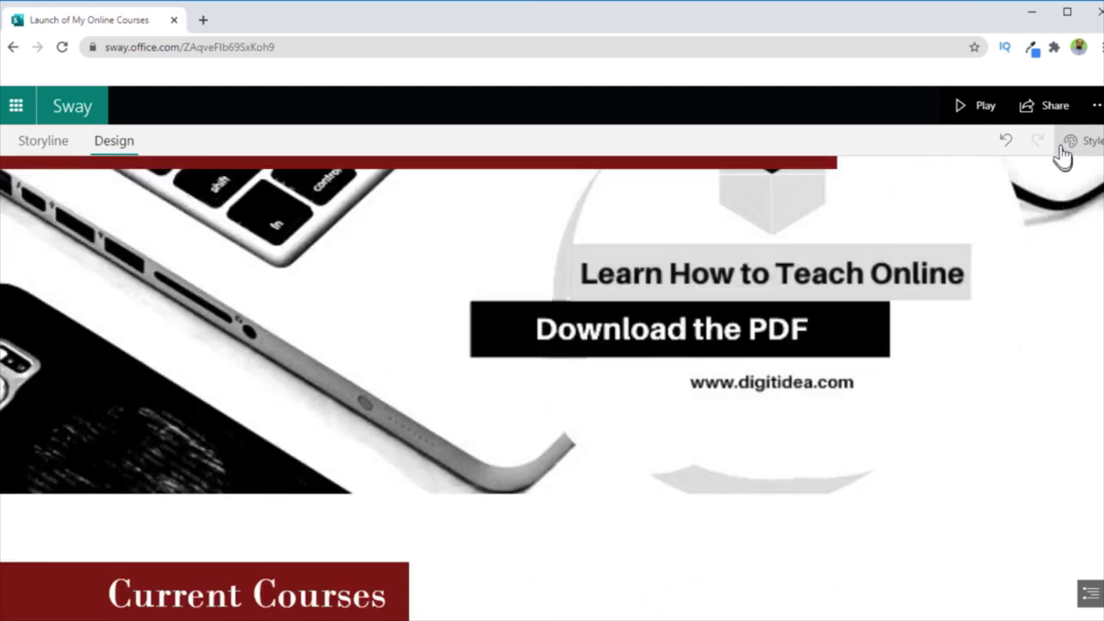
# Step: Copy a visual link thumbnail from the Share menu, then close the window
pyautogui.click(1051, 116)
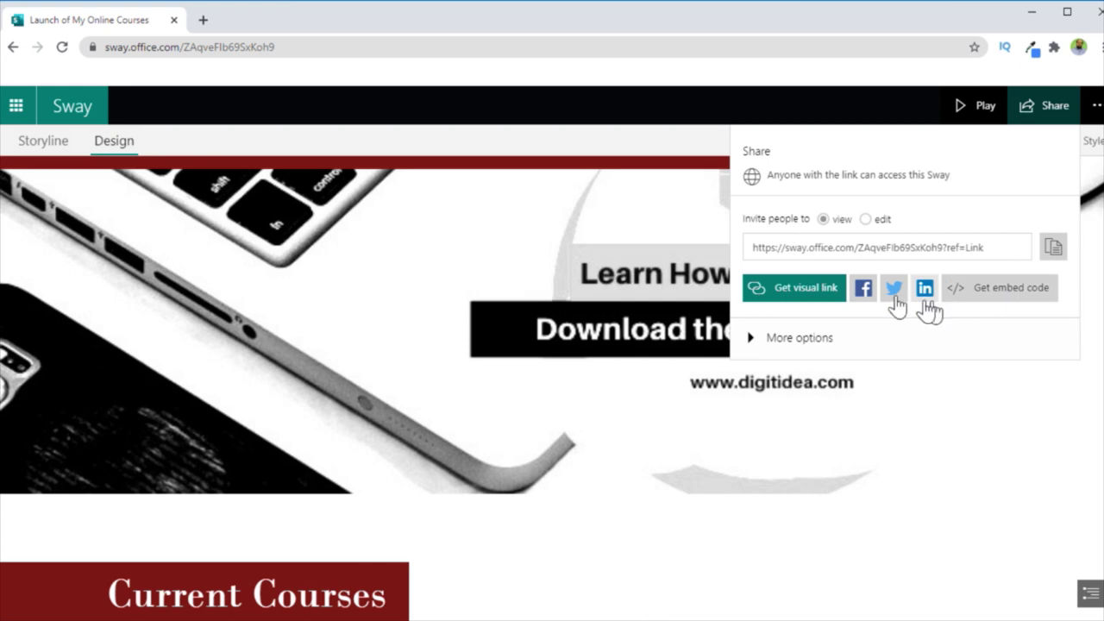
pyautogui.click(786, 289)
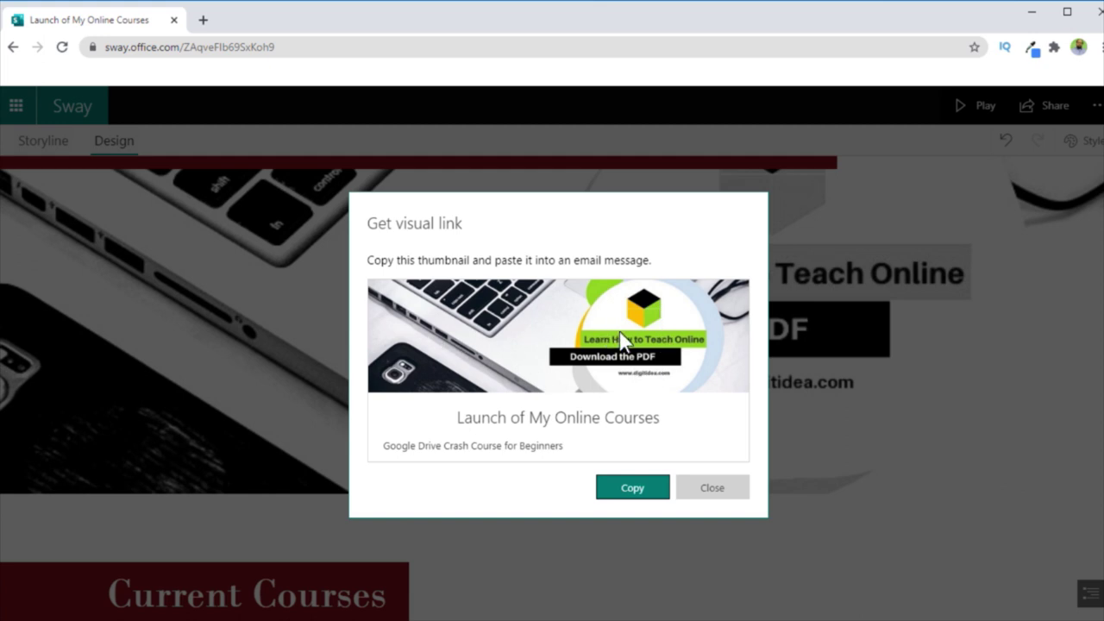
pyautogui.click(626, 493)
pyautogui.click(743, 484)
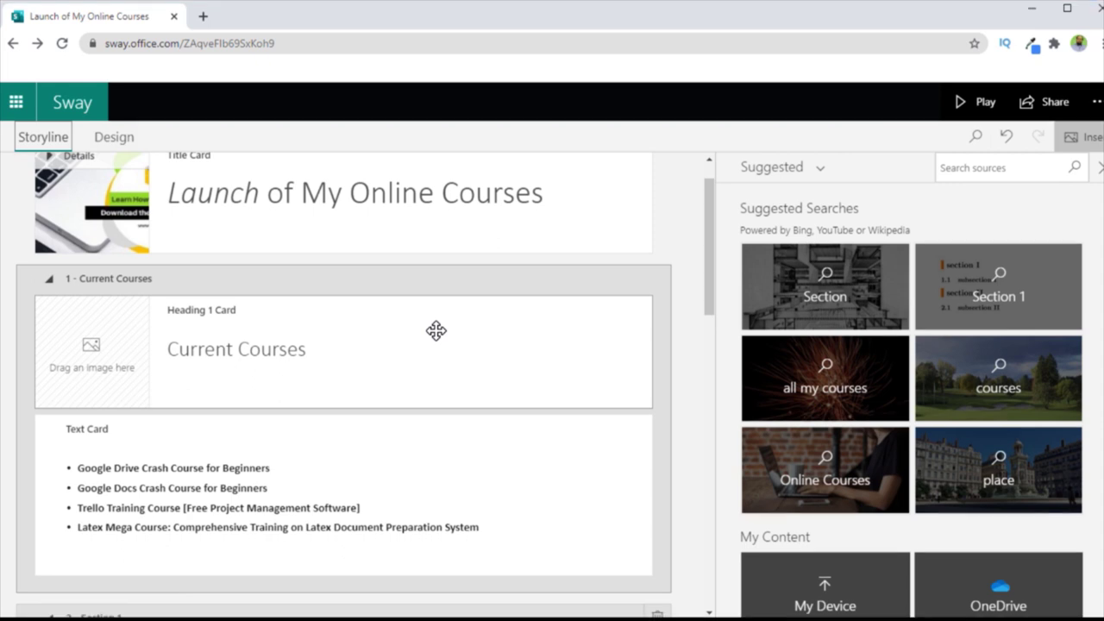
pyautogui.scroll(-2, 435, 330)
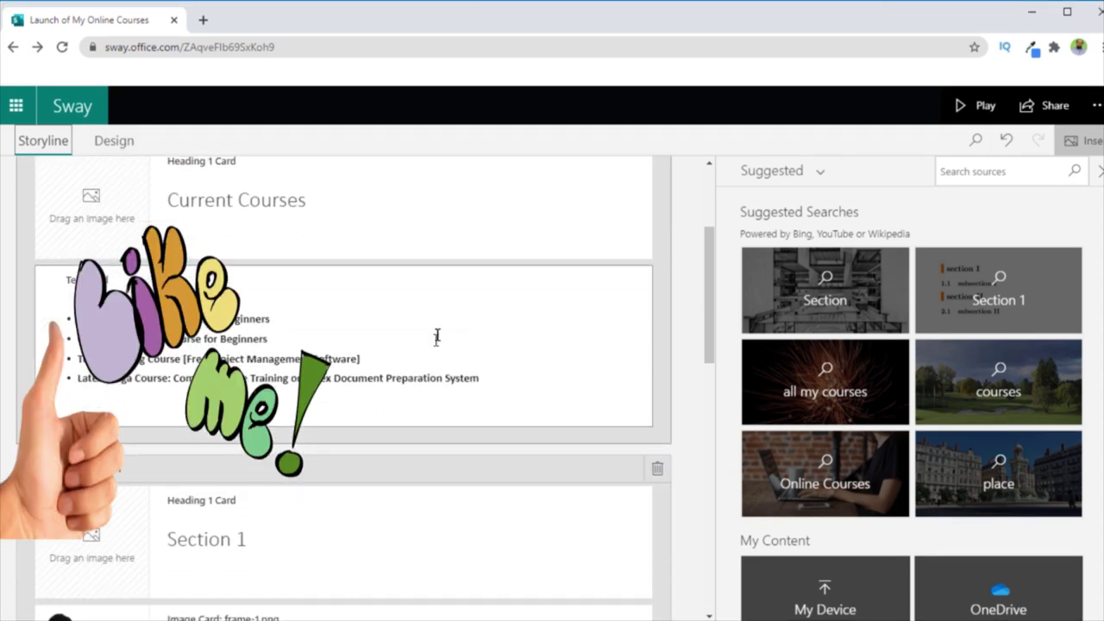
pyautogui.scroll(3, 436, 337)
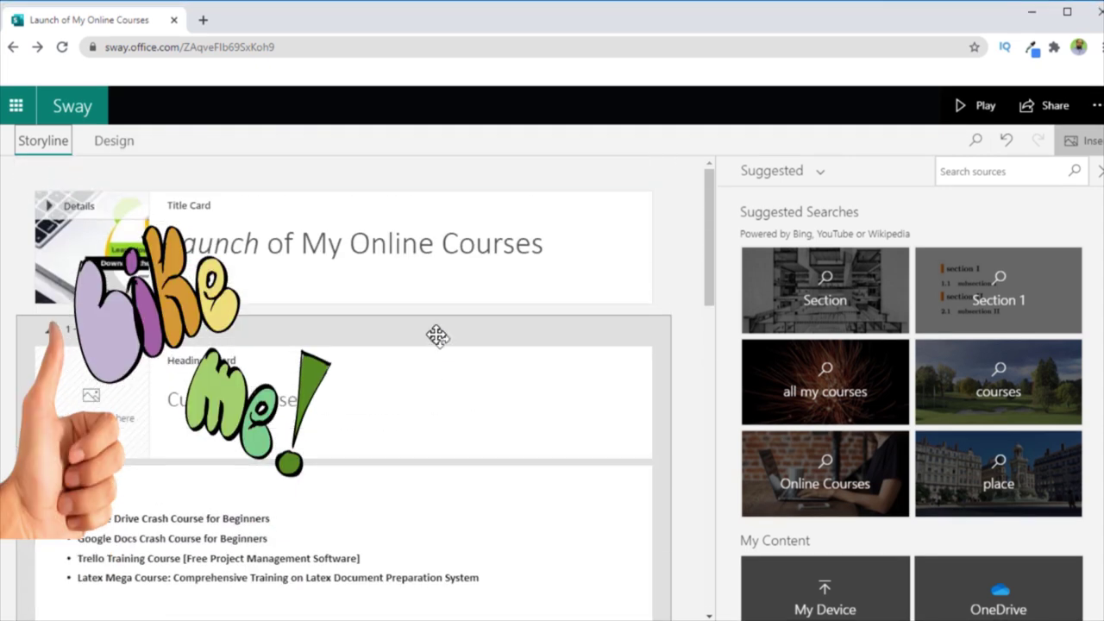
pyautogui.scroll(-3, 482, 316)
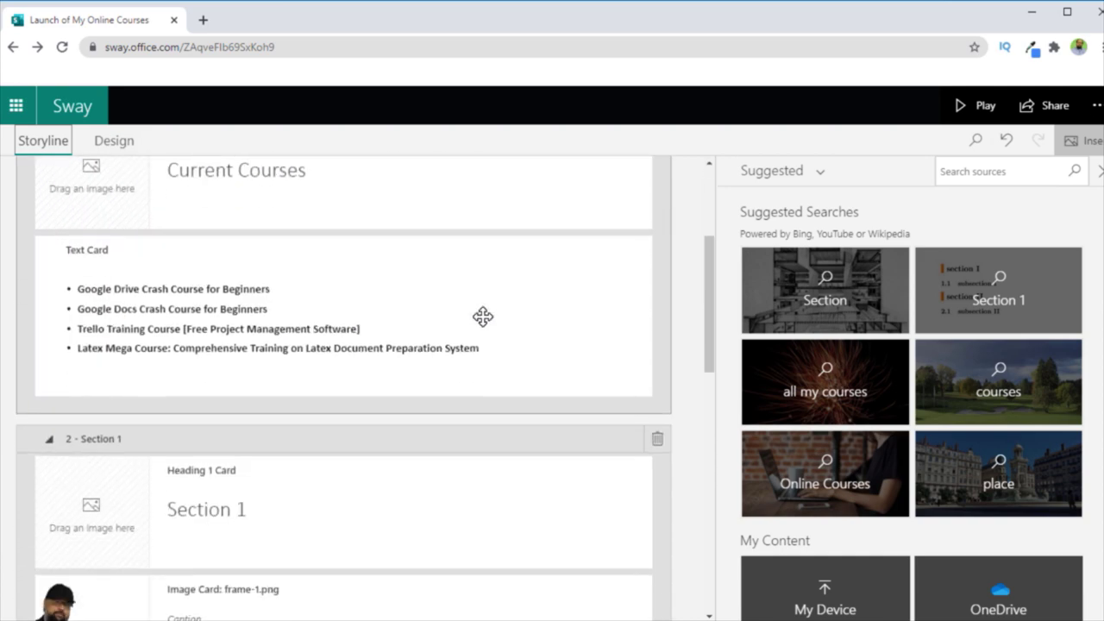